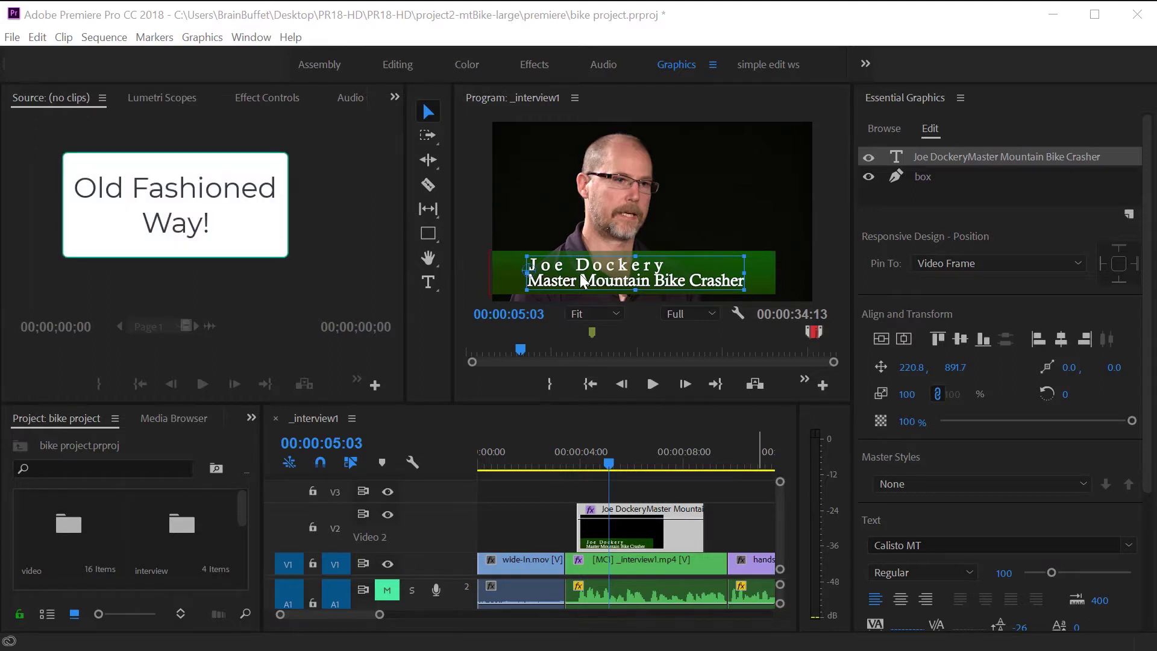
Select the title's box and text layers, show its Effect Controls, and restore the Graphics workspace.
{"action": "left_click", "coordinate": [498, 277]}
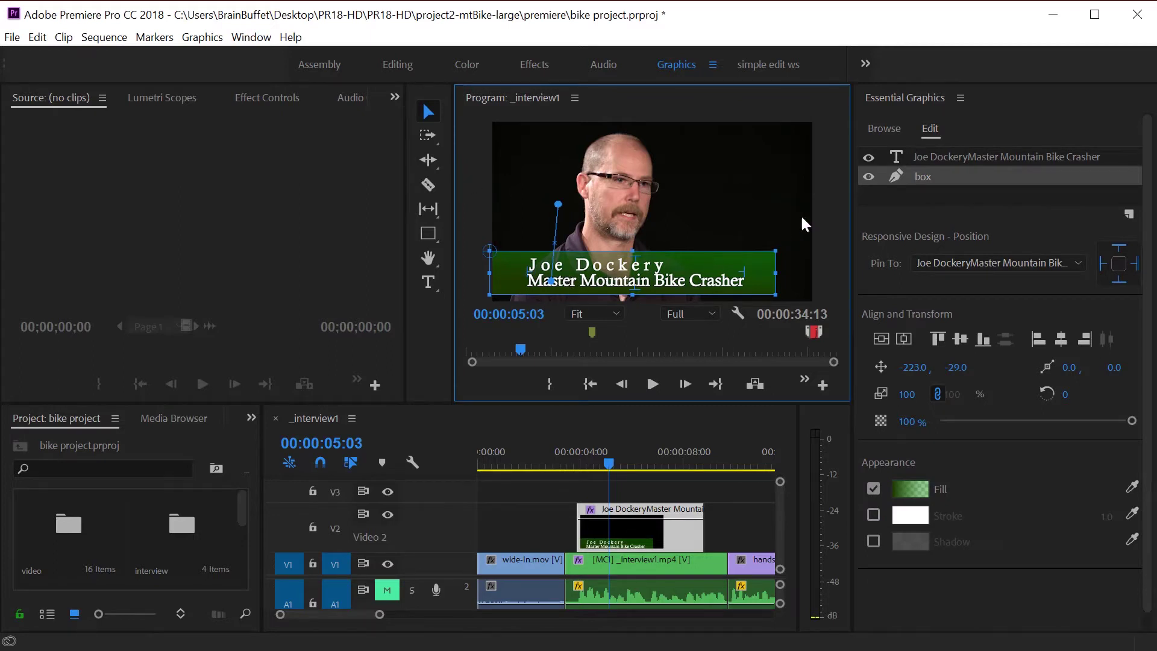
{"action": "left_click", "coordinate": [639, 265]}
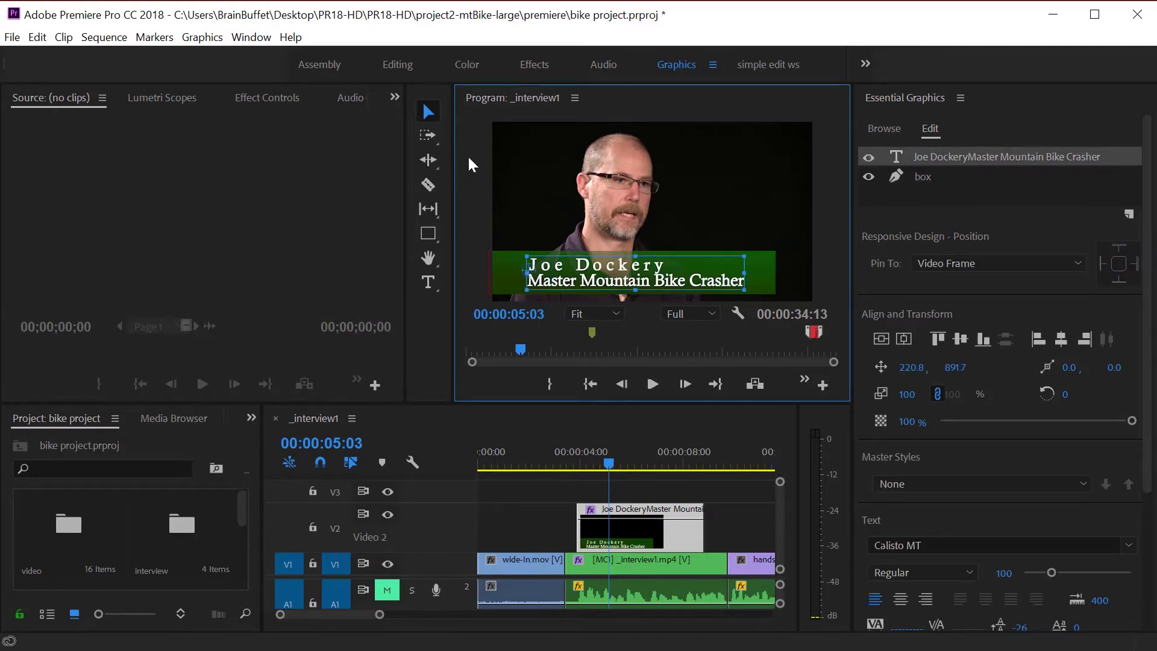
{"action": "left_click", "coordinate": [269, 101]}
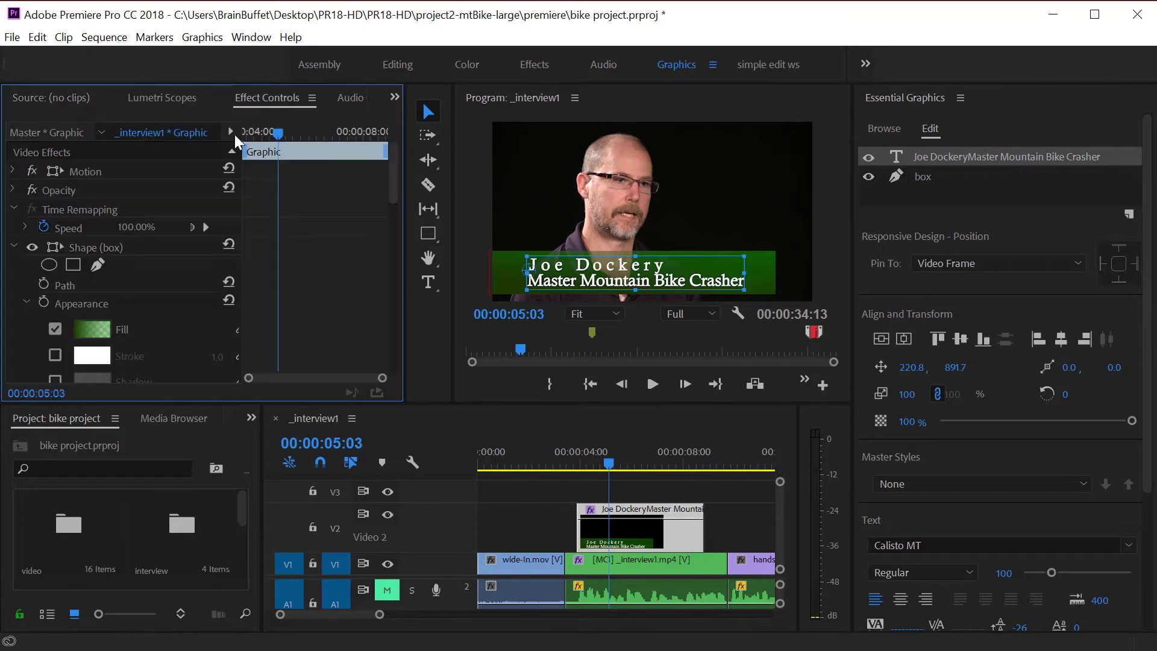
{"action": "left_click", "coordinate": [775, 65]}
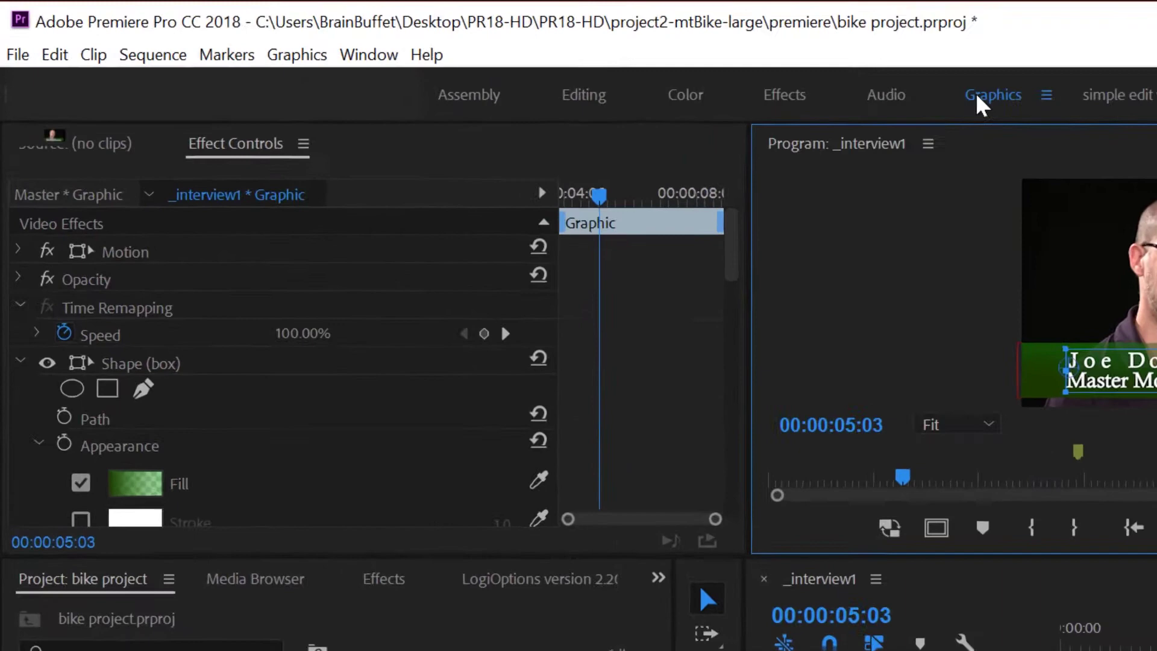
{"action": "left_click", "coordinate": [975, 93]}
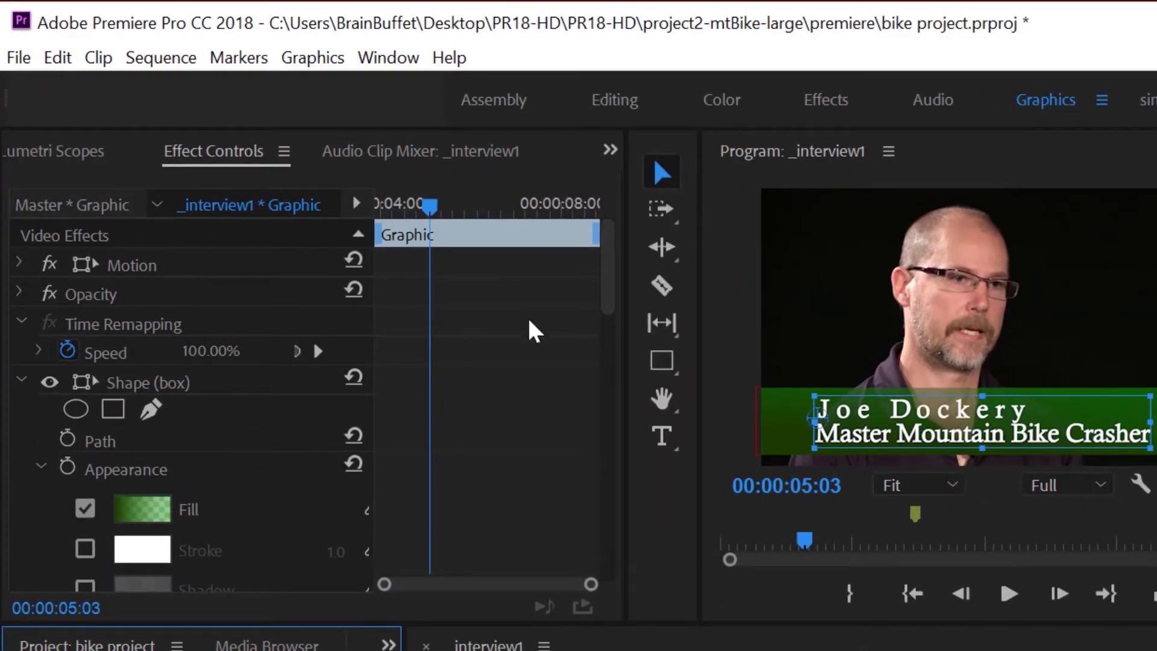
Reveal the text layer's Transform, showing Position 220.8, 891.7 at 100 scale.
{"action": "left_click", "coordinate": [609, 560]}
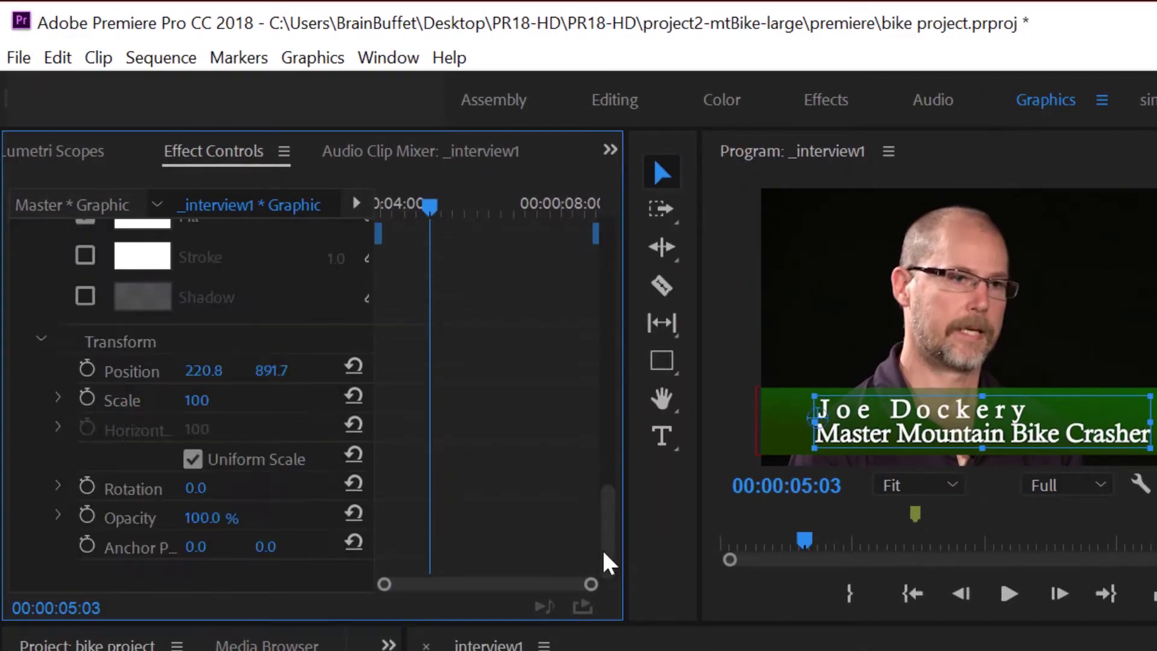
{"action": "left_click", "coordinate": [615, 243]}
{"action": "mouse_move", "coordinate": [615, 243]}
{"action": "left_mouse_down"}
{"action": "mouse_move", "coordinate": [596, 563]}
{"action": "mouse_move", "coordinate": [599, 227]}
{"action": "left_mouse_up"}
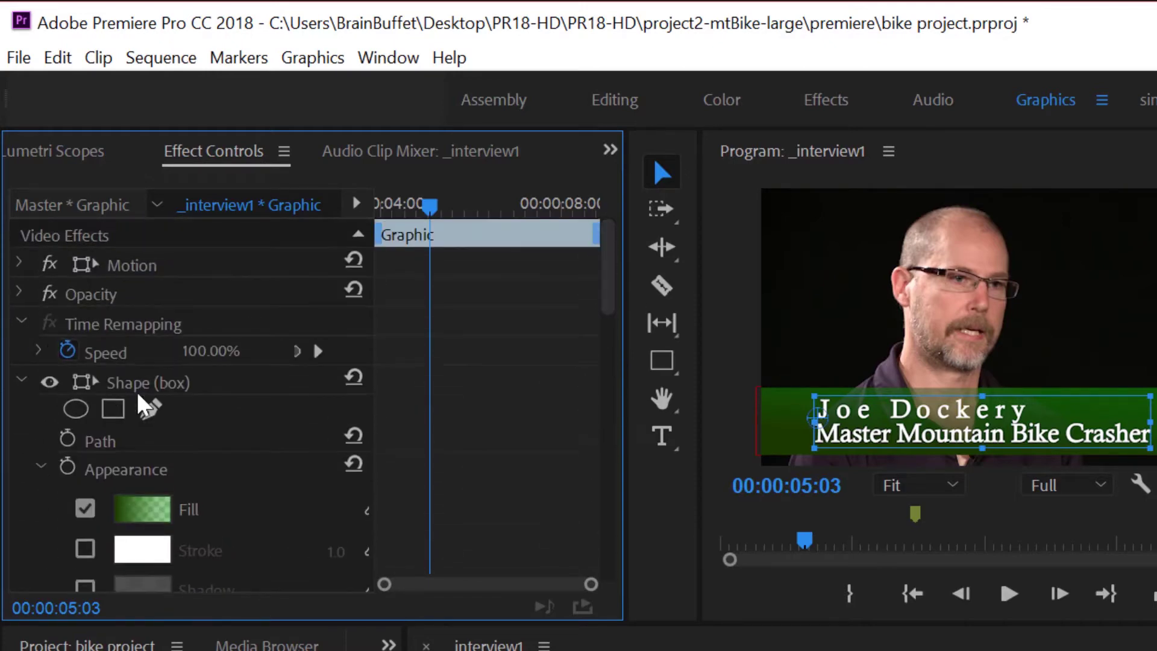
{"action": "left_click", "coordinate": [145, 385]}
{"action": "left_click_drag", "start_coordinate": [608, 278], "coordinate": [591, 434]}
{"action": "left_click", "coordinate": [232, 301]}
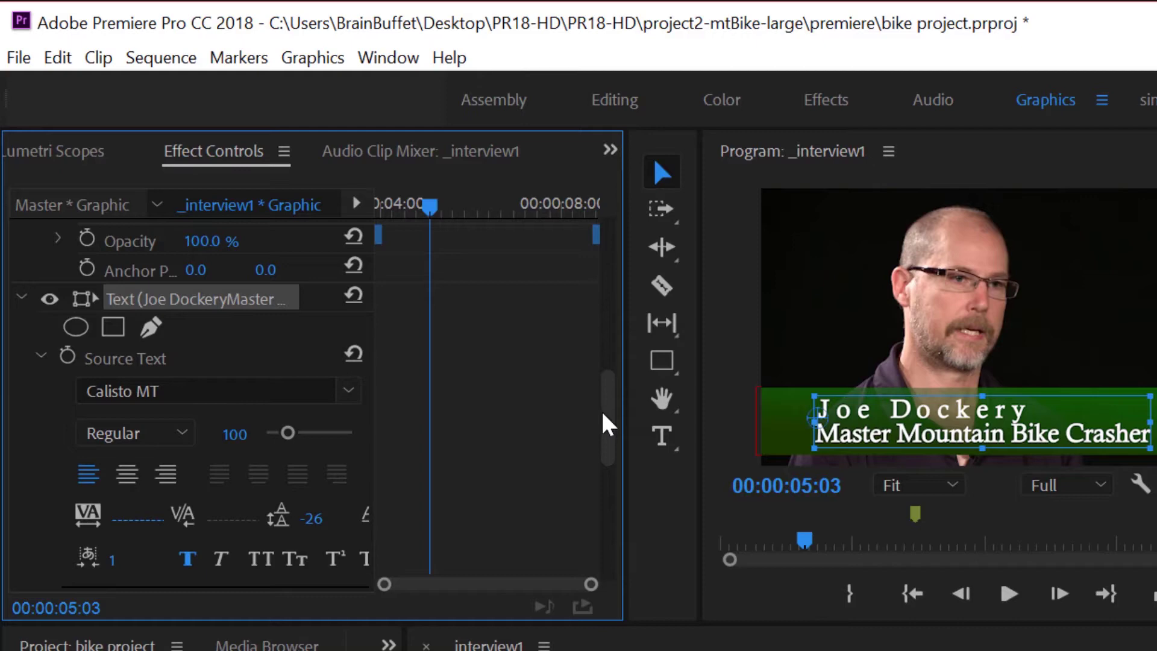
{"action": "left_click_drag", "start_coordinate": [609, 416], "coordinate": [582, 569]}
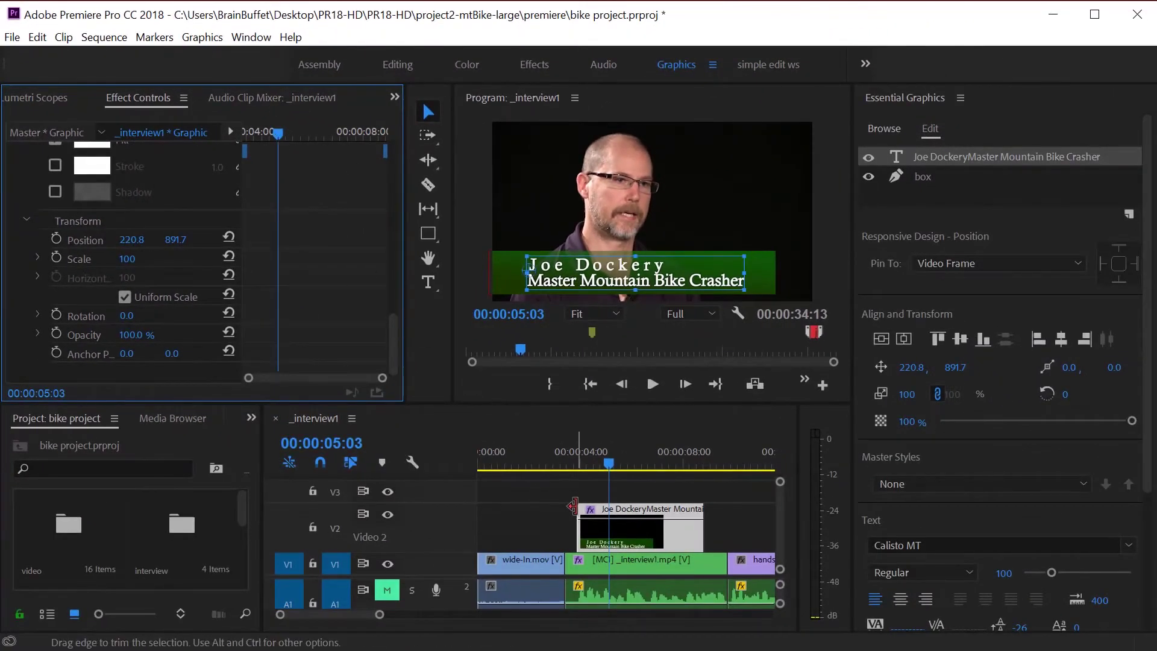
Align the V2 title clip with the interview's start and trim its out point to about 00:00:06:10.
{"action": "left_click_drag", "start_coordinate": [675, 515], "coordinate": [727, 508]}
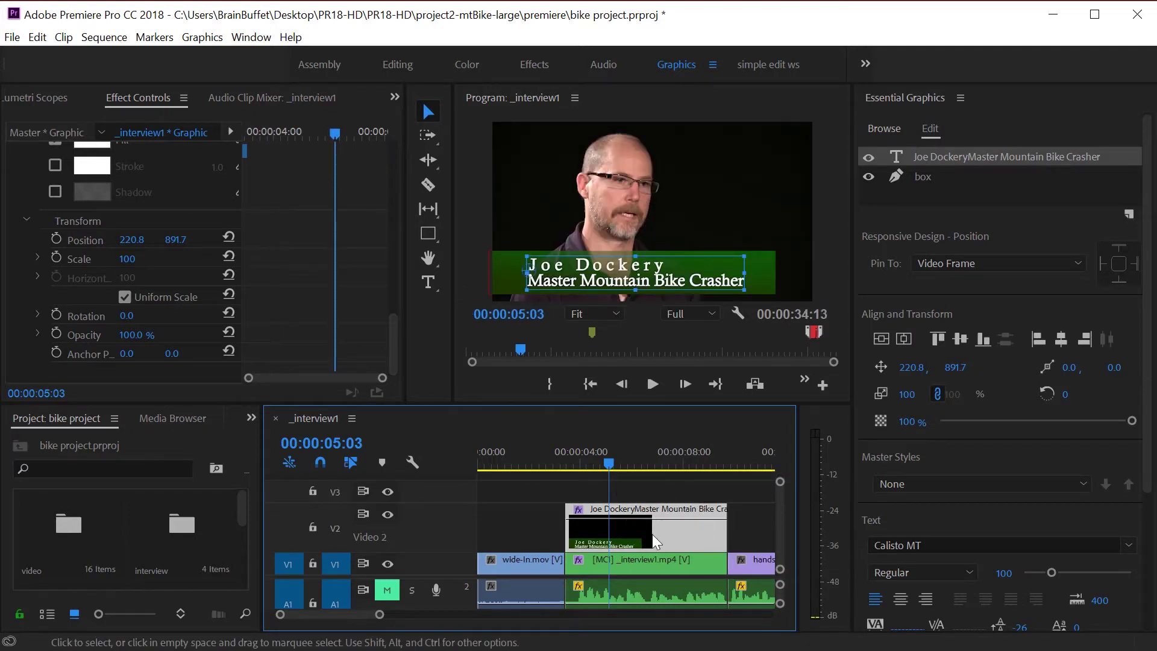
{"action": "left_click_drag", "start_coordinate": [593, 464], "coordinate": [632, 464]}
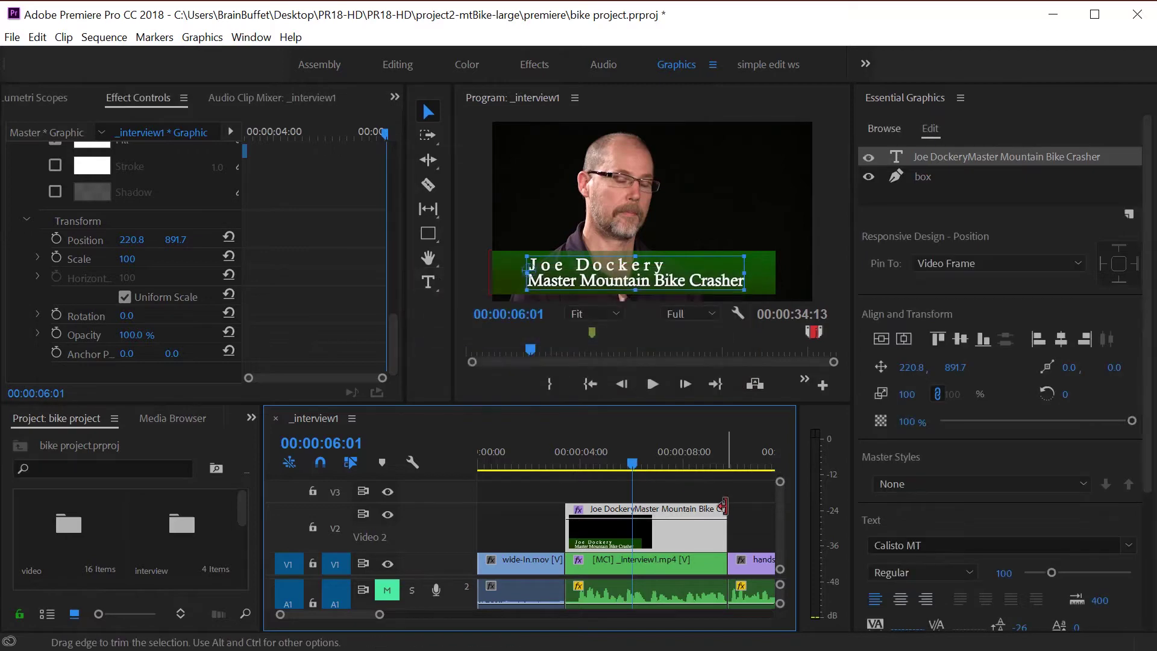
{"action": "left_click_drag", "start_coordinate": [725, 510], "coordinate": [681, 510]}
{"action": "left_click_drag", "start_coordinate": [636, 459], "coordinate": [610, 474]}
{"action": "left_click_drag", "start_coordinate": [682, 510], "coordinate": [727, 510]}
{"action": "left_click_drag", "start_coordinate": [600, 460], "coordinate": [565, 457]}
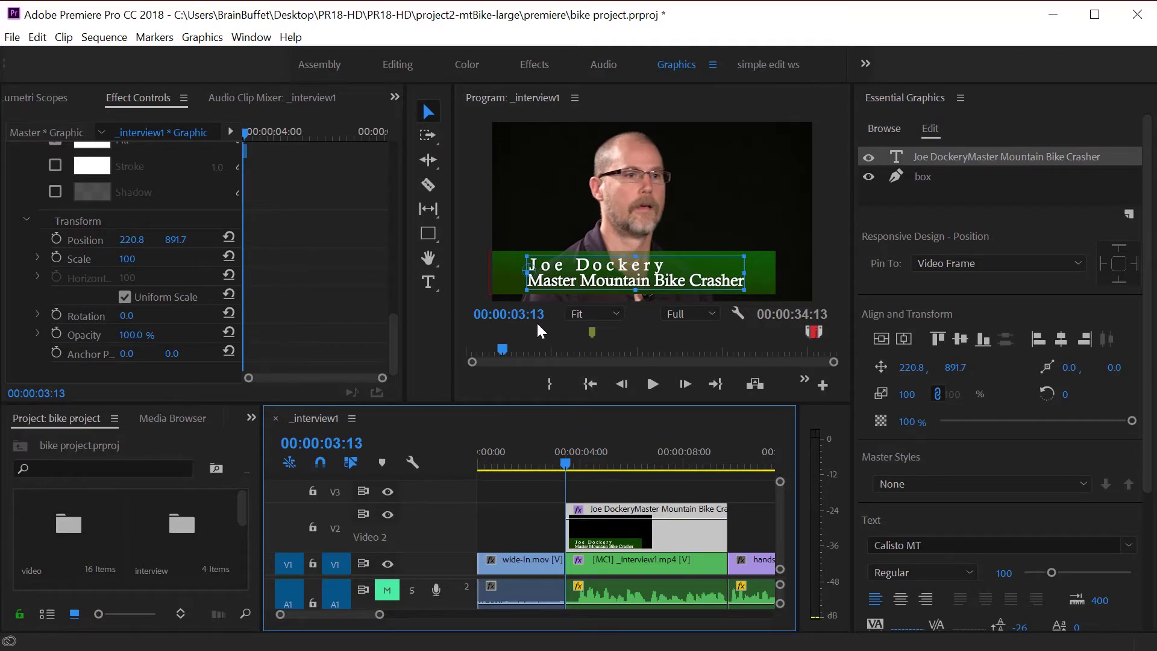
Keyframe Position at 00:00:04:17, then place the title off-screen left at X -1507.8 at 00:00:03:15.
{"action": "key", "text": "space"}
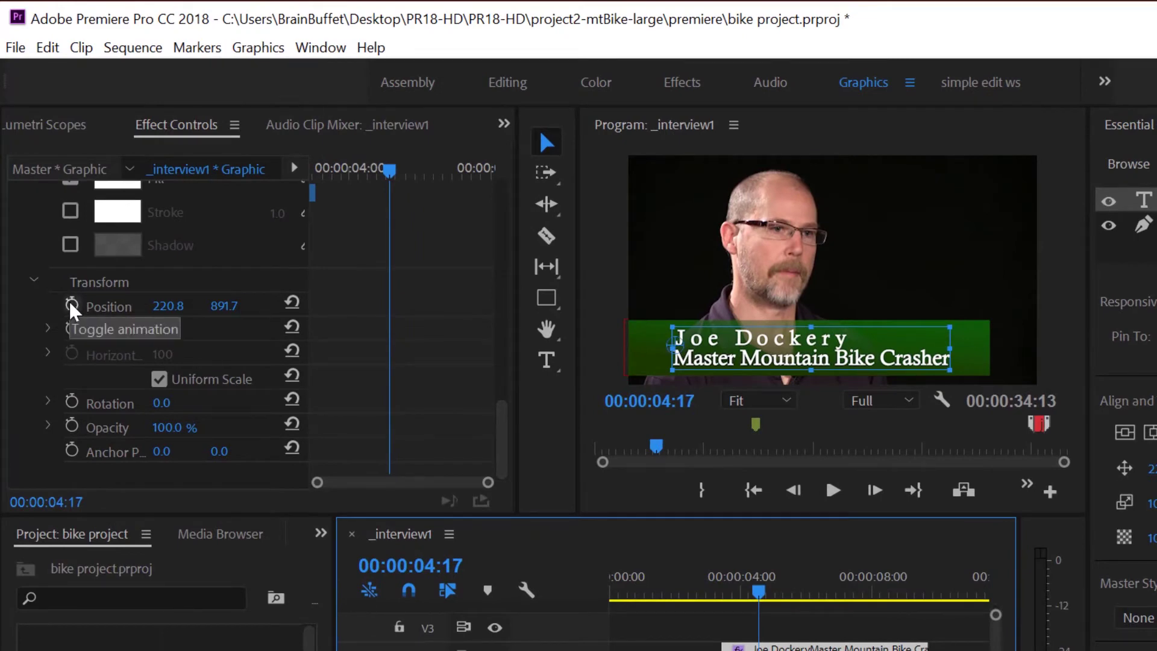
{"action": "left_click", "coordinate": [72, 304]}
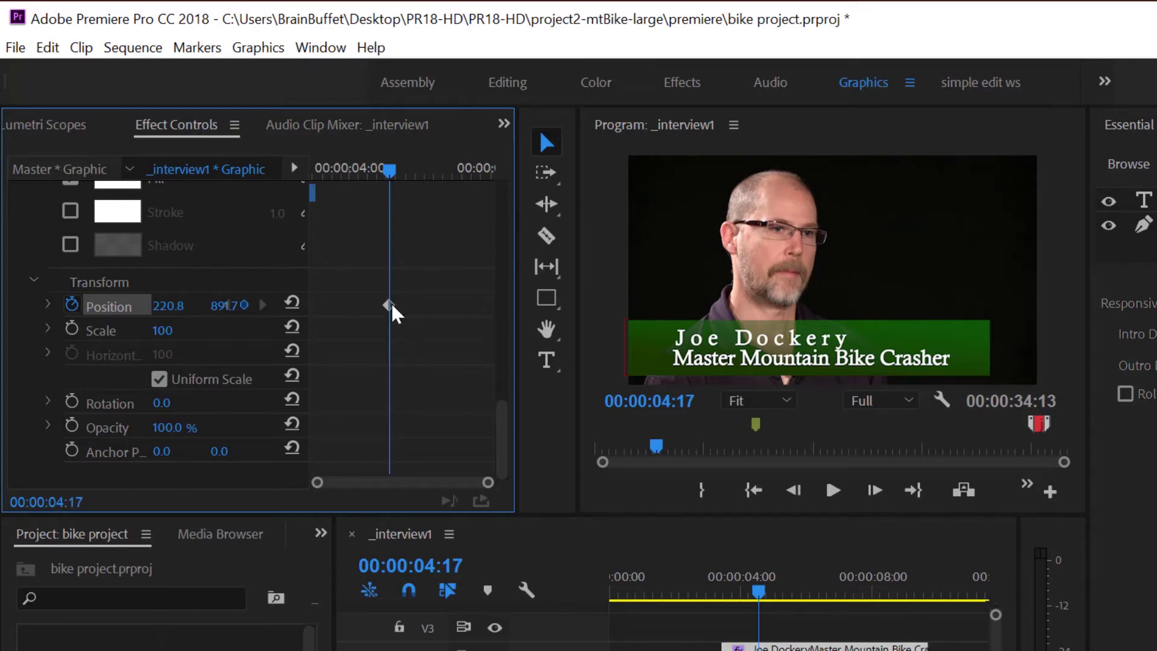
{"action": "left_click_drag", "start_coordinate": [390, 172], "coordinate": [315, 184]}
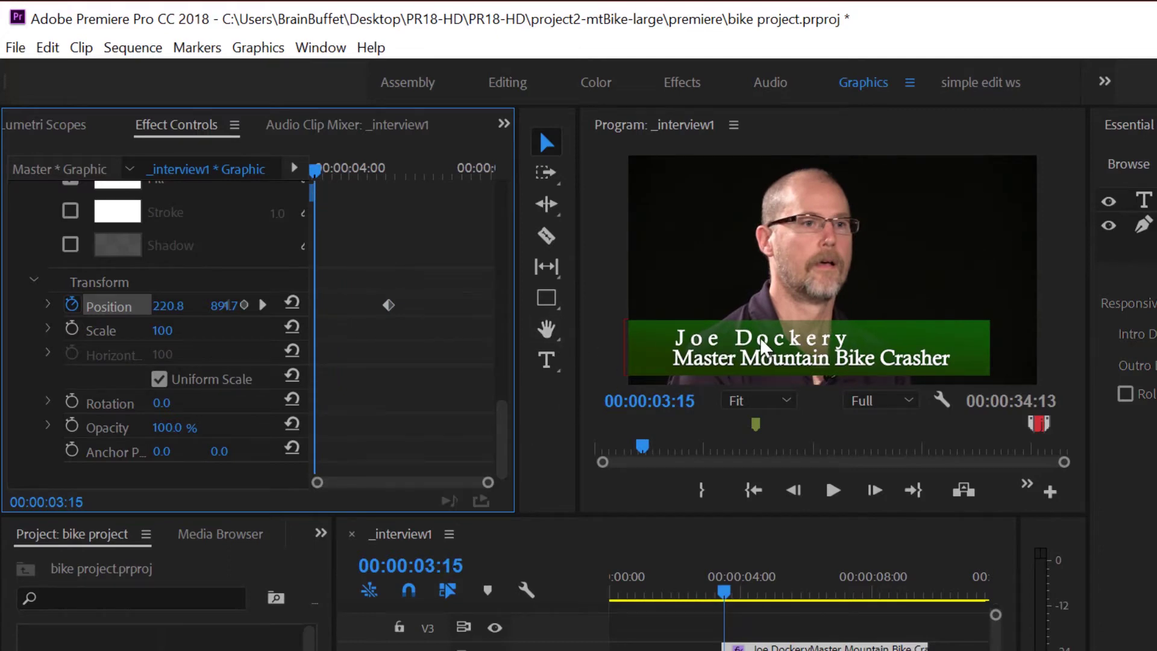
{"action": "left_click_drag", "start_coordinate": [765, 348], "coordinate": [481, 279]}
{"action": "key", "text": "ctrl+z"}
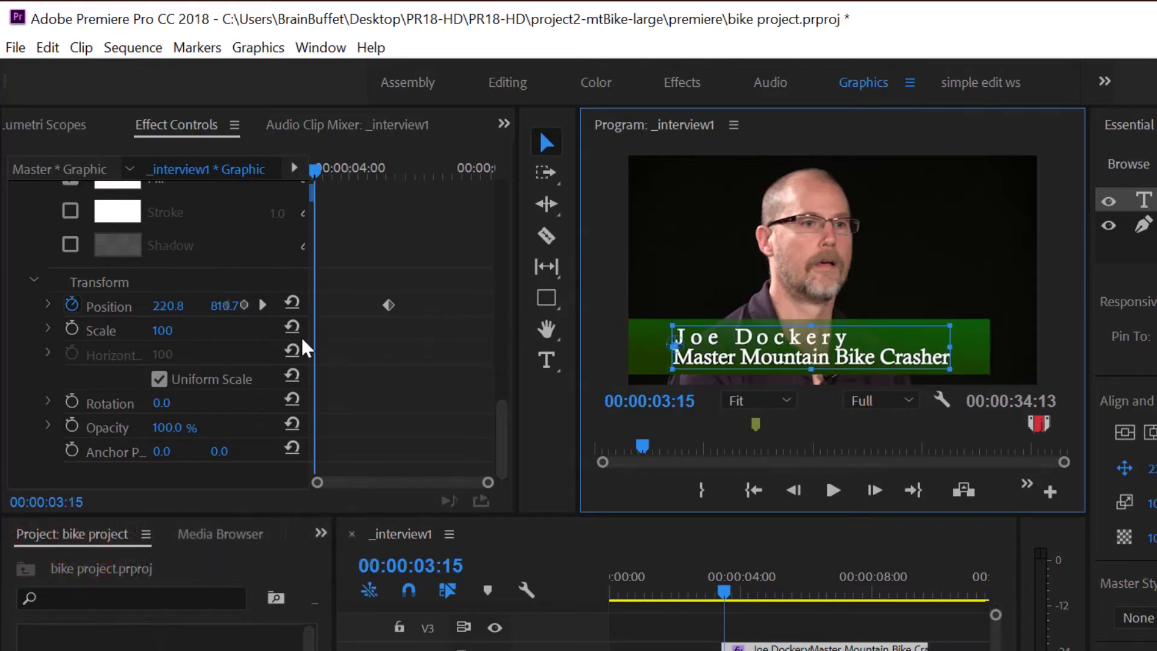
{"action": "left_click_drag", "start_coordinate": [504, 331], "coordinate": [536, 331]}
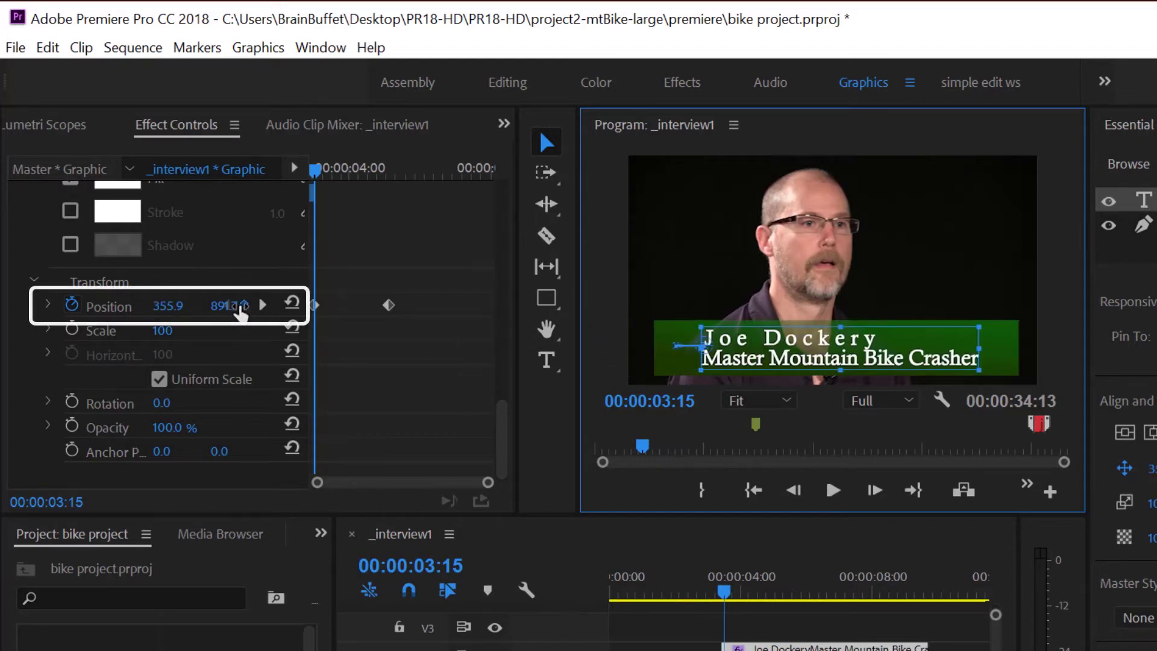
{"action": "left_click_drag", "start_coordinate": [242, 314], "coordinate": [34, 307]}
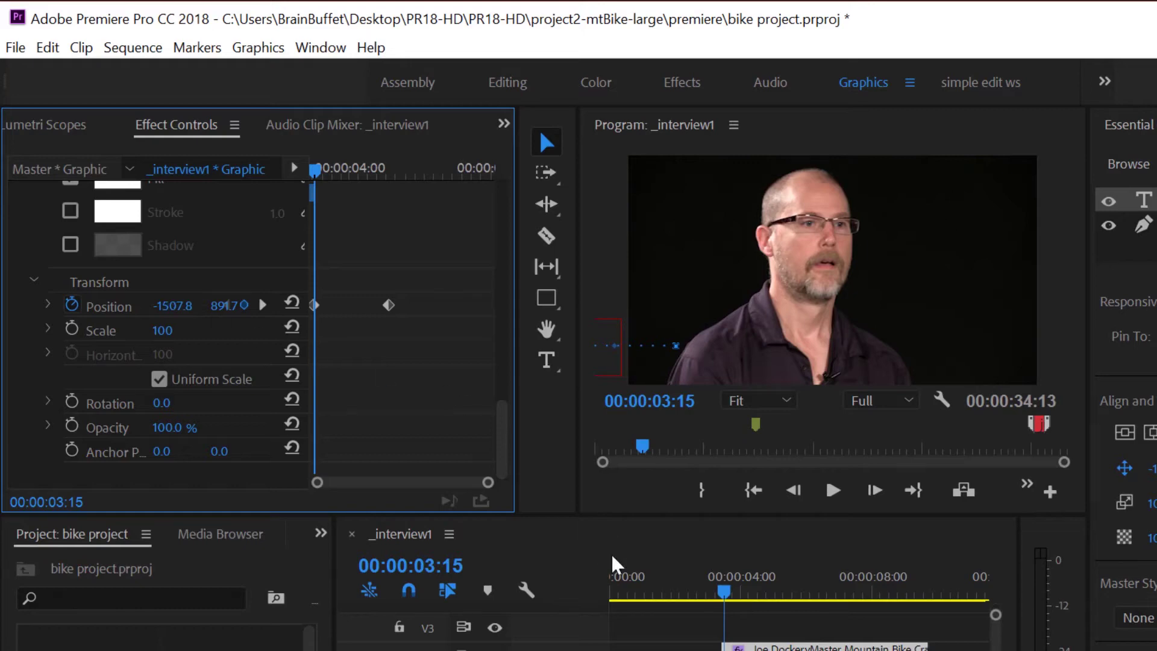
Play back the existing fly-in from just before the title appears to review its speed.
{"action": "left_click", "coordinate": [720, 593]}
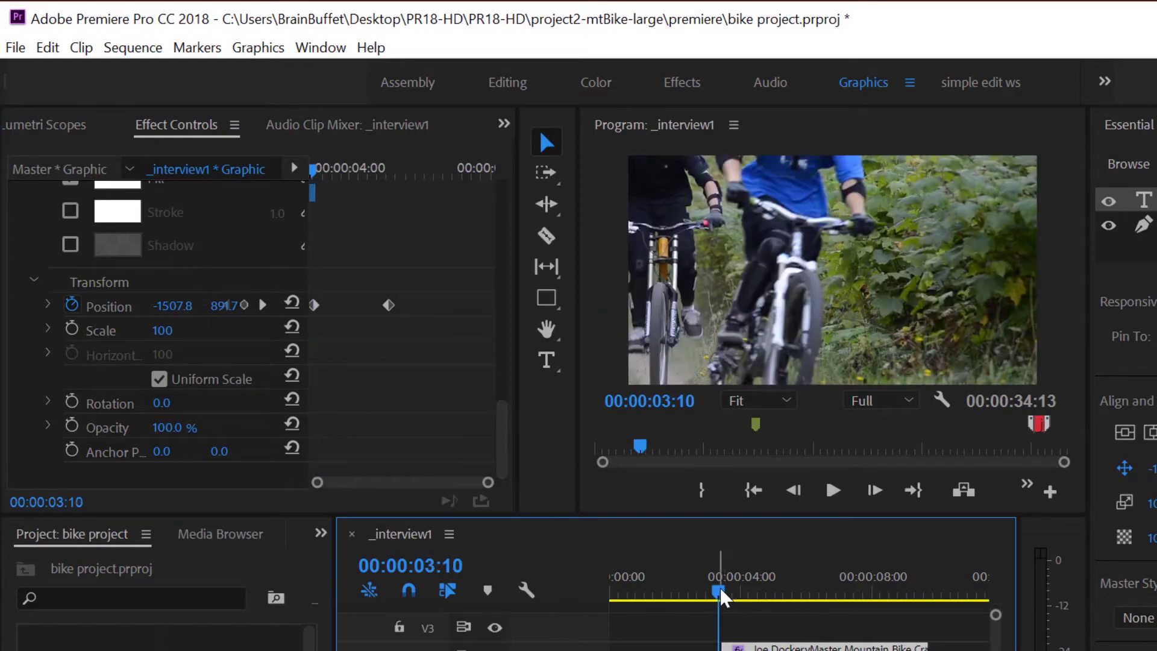
{"action": "key", "text": "space"}
{"action": "key", "text": "space"}
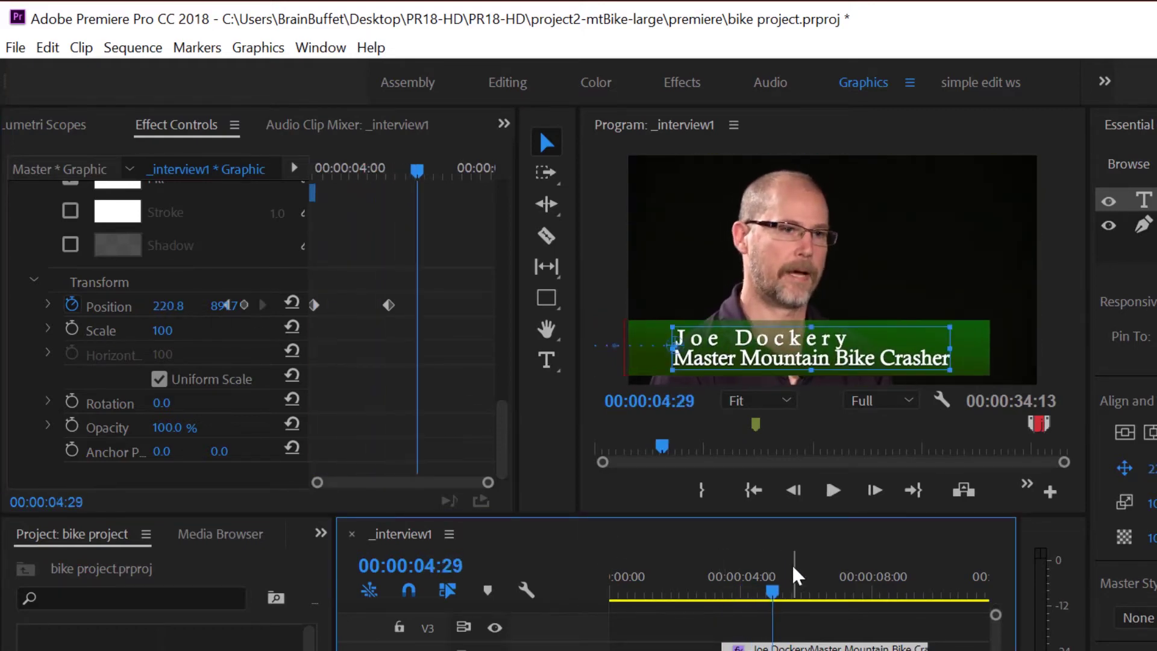
{"action": "left_click_drag", "start_coordinate": [772, 593], "coordinate": [724, 597]}
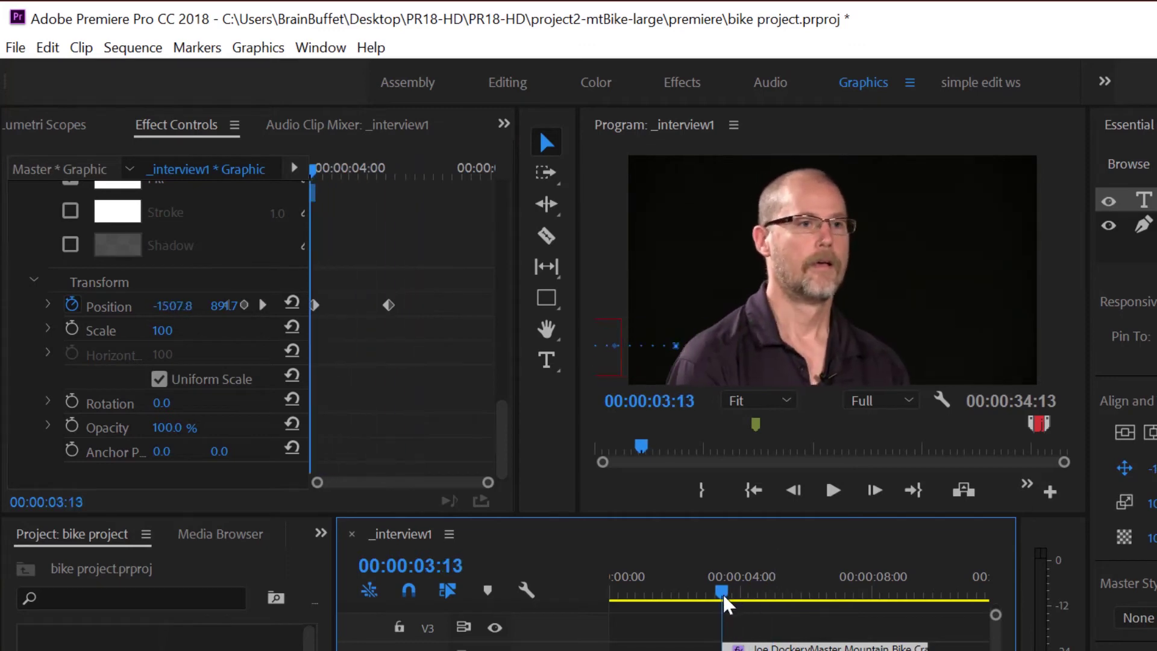
{"action": "key", "text": "space"}
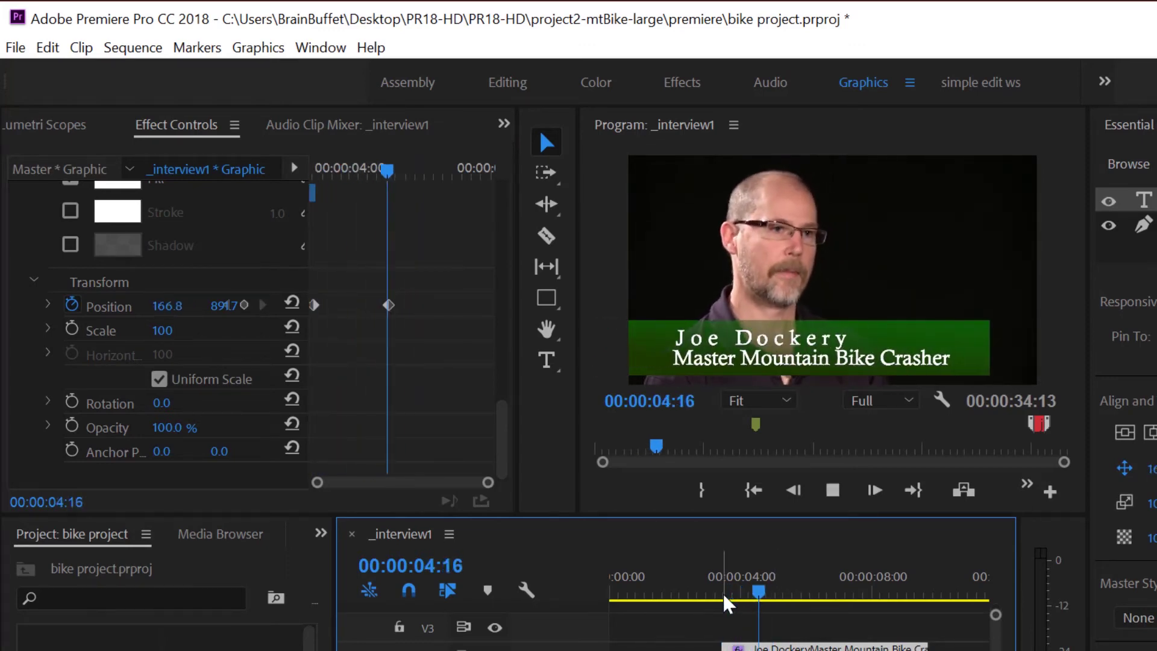
{"action": "key", "text": "space"}
Move the landing Position keyframe earlier so the title lands at 220.8, 891.7 in about half a second.
{"action": "left_click_drag", "start_coordinate": [390, 310], "coordinate": [353, 319]}
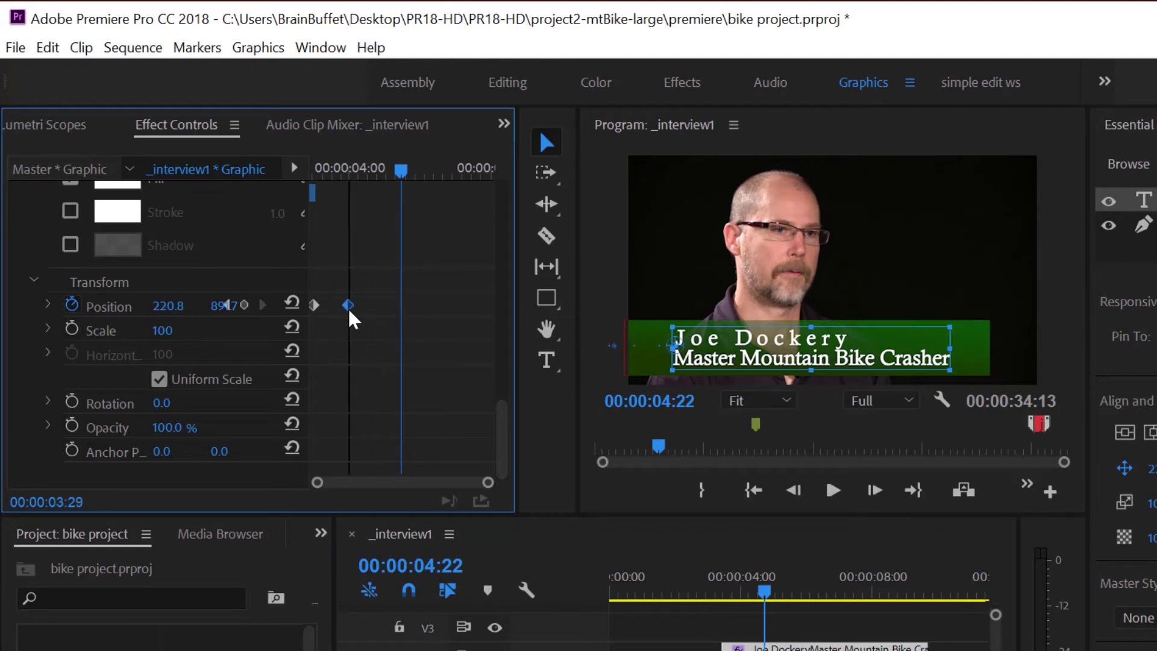
{"action": "left_click_drag", "start_coordinate": [400, 168], "coordinate": [272, 192]}
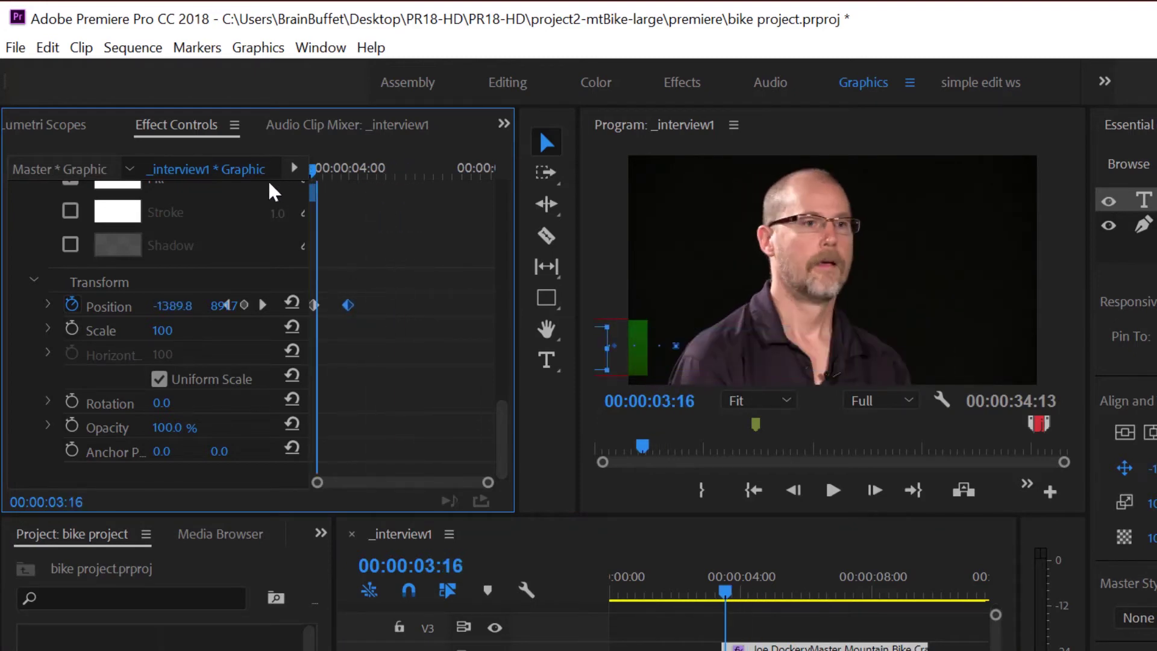
{"action": "key", "text": "space"}
{"action": "key", "text": "space"}
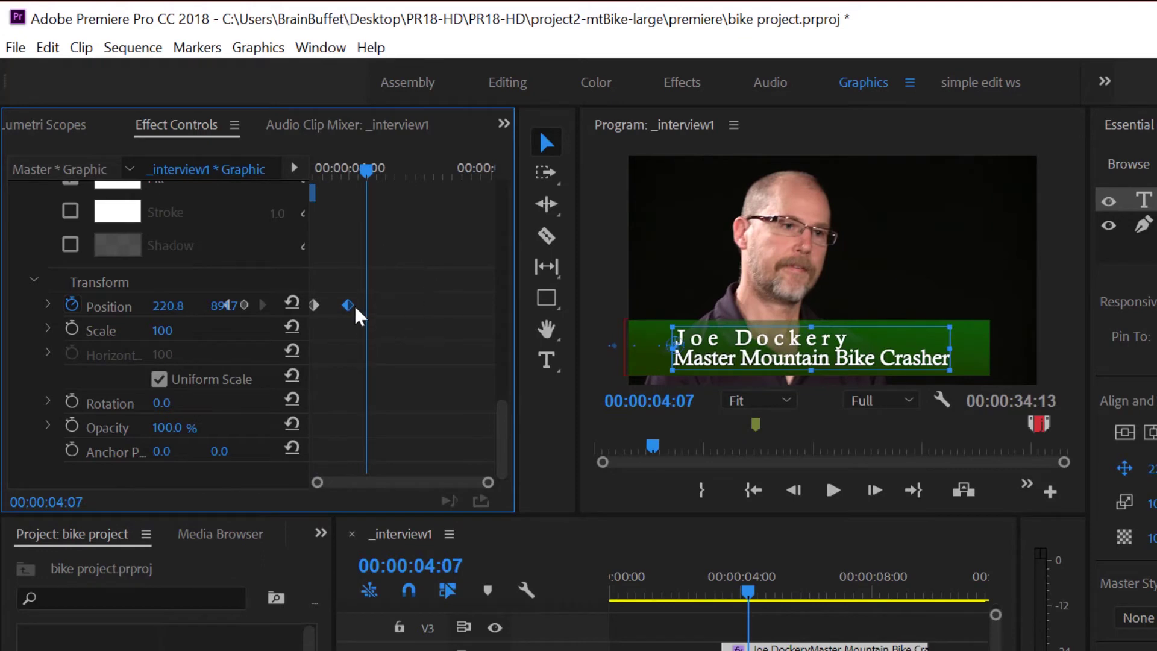
{"action": "left_click_drag", "start_coordinate": [349, 306], "coordinate": [311, 312]}
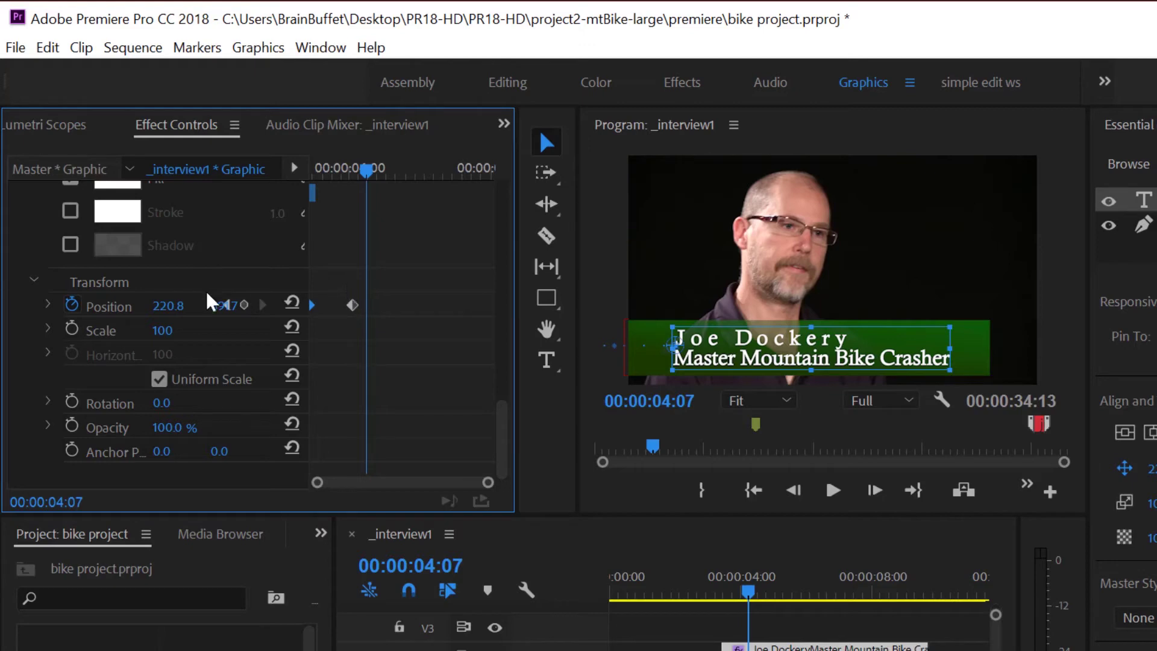
Give the 00:00:04:07 Position keyframe Ease Out and Ease In interpolation, then preview the glide.
{"action": "right_click", "coordinate": [314, 312]}
{"action": "mouse_move", "coordinate": [400, 482]}
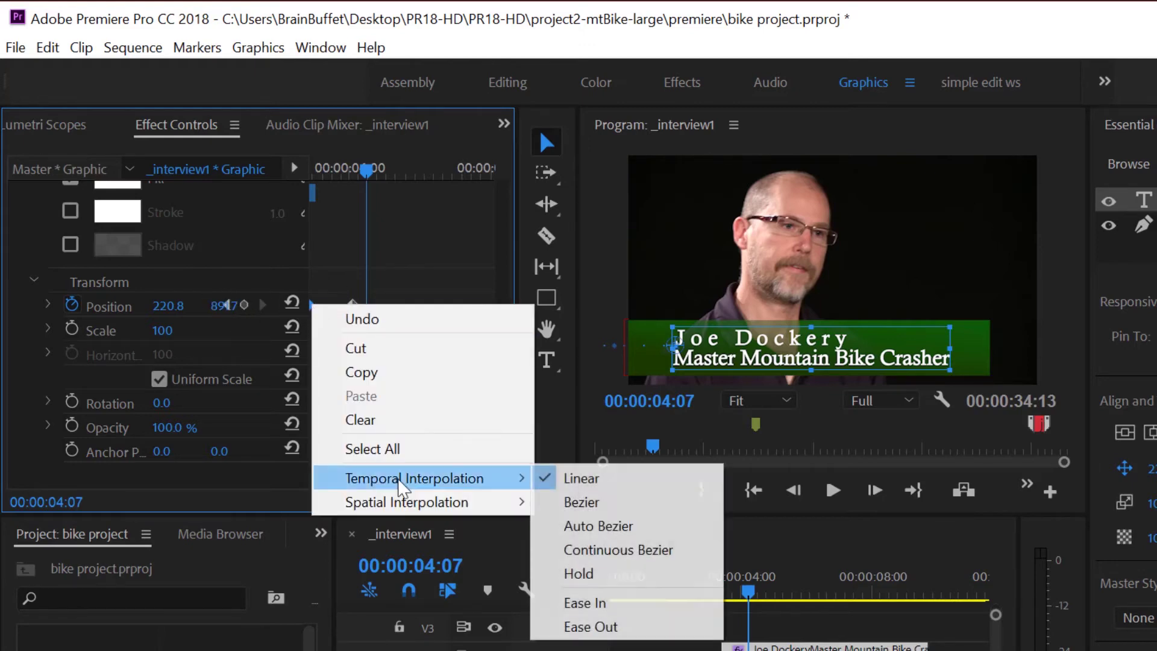
{"action": "left_click", "coordinate": [646, 627]}
{"action": "right_click", "coordinate": [352, 305]}
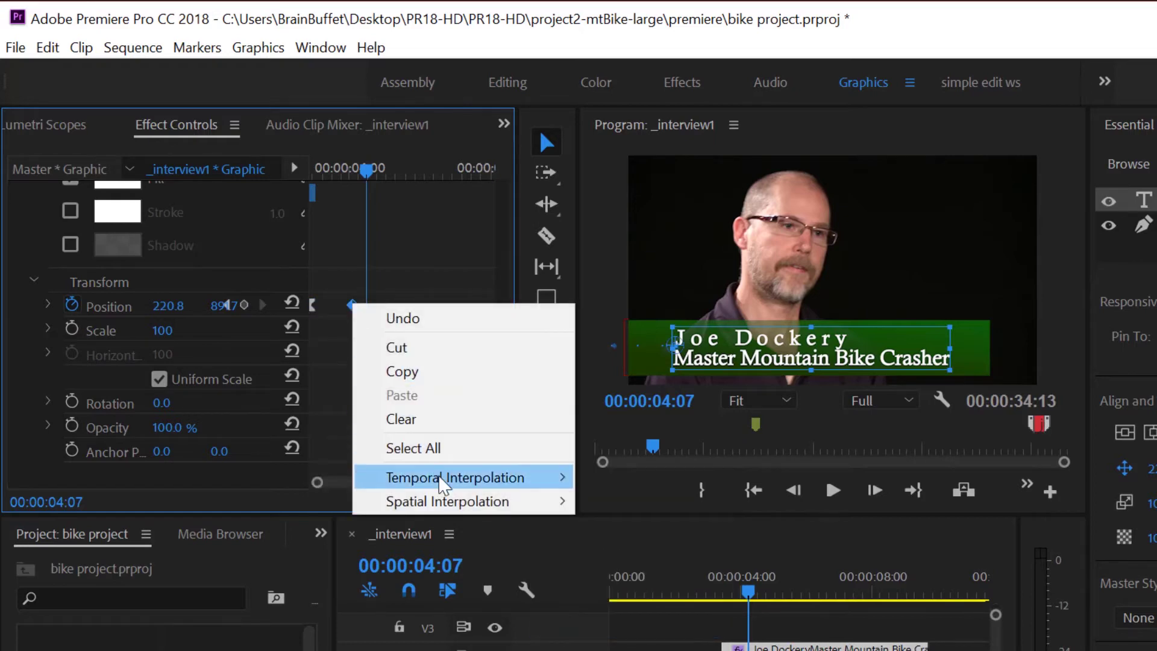
{"action": "mouse_move", "coordinate": [447, 501]}
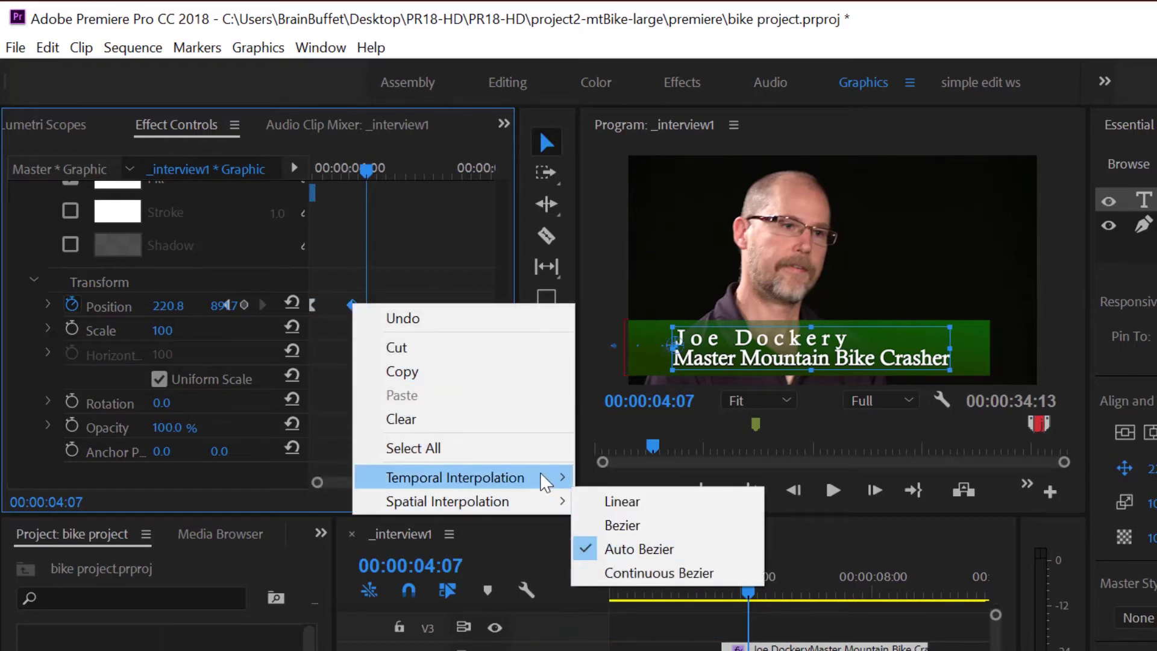
{"action": "mouse_move", "coordinate": [548, 478]}
{"action": "left_click", "coordinate": [672, 602]}
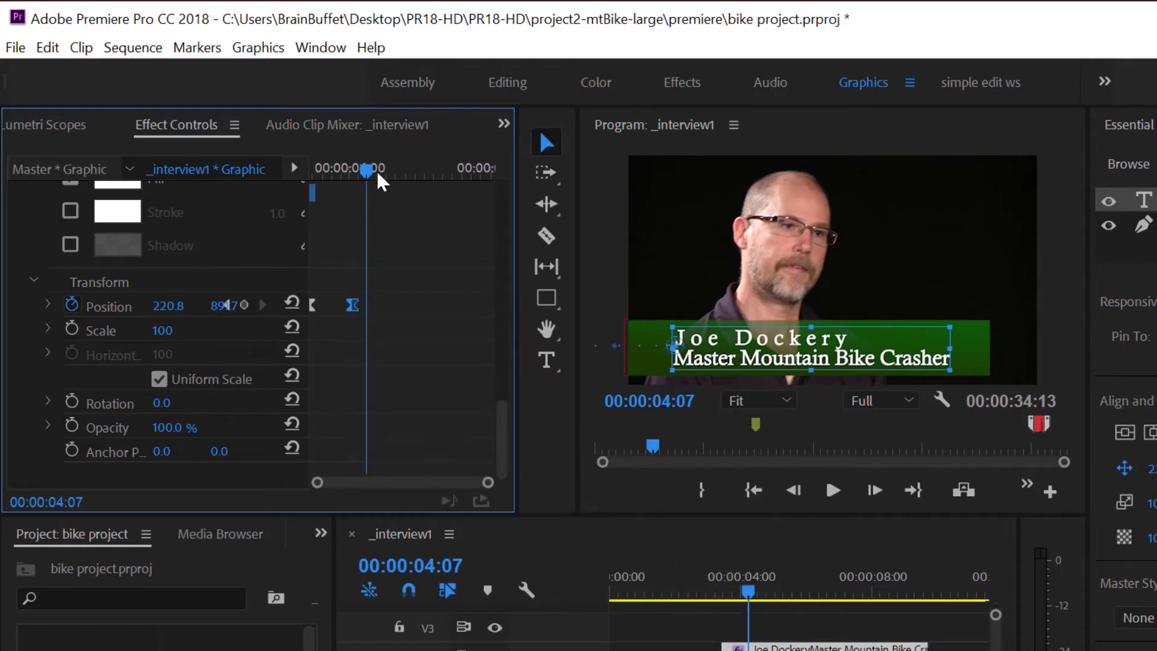
{"action": "left_click_drag", "start_coordinate": [380, 173], "coordinate": [292, 184]}
{"action": "key", "text": "space"}
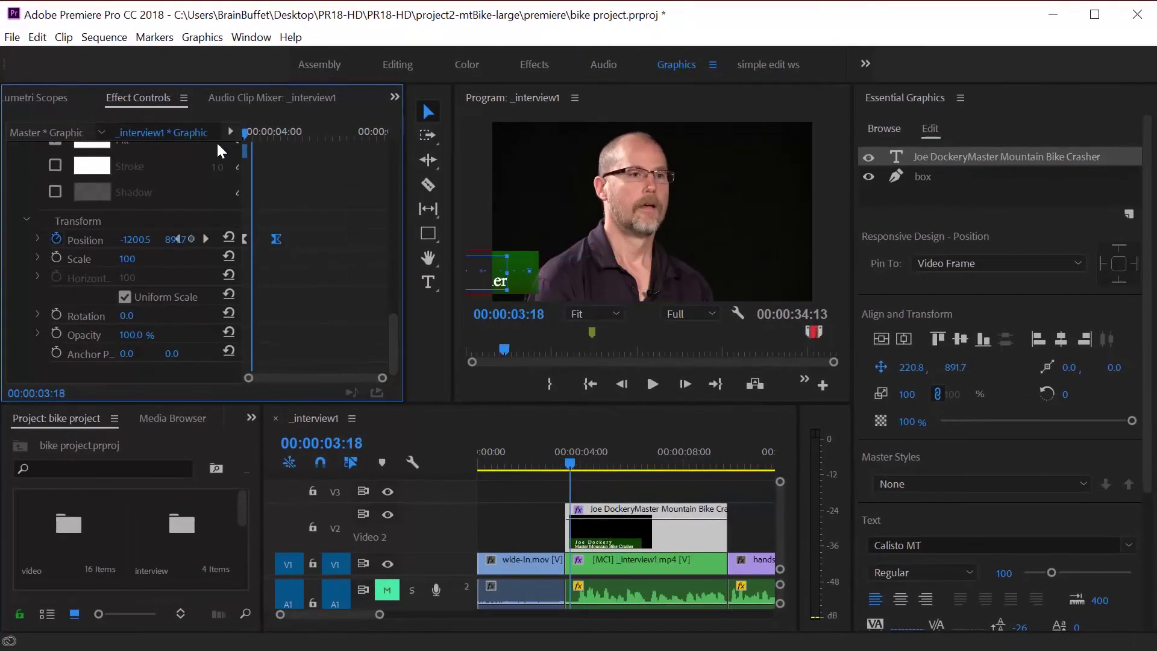
{"action": "key", "text": "shift+Left"}
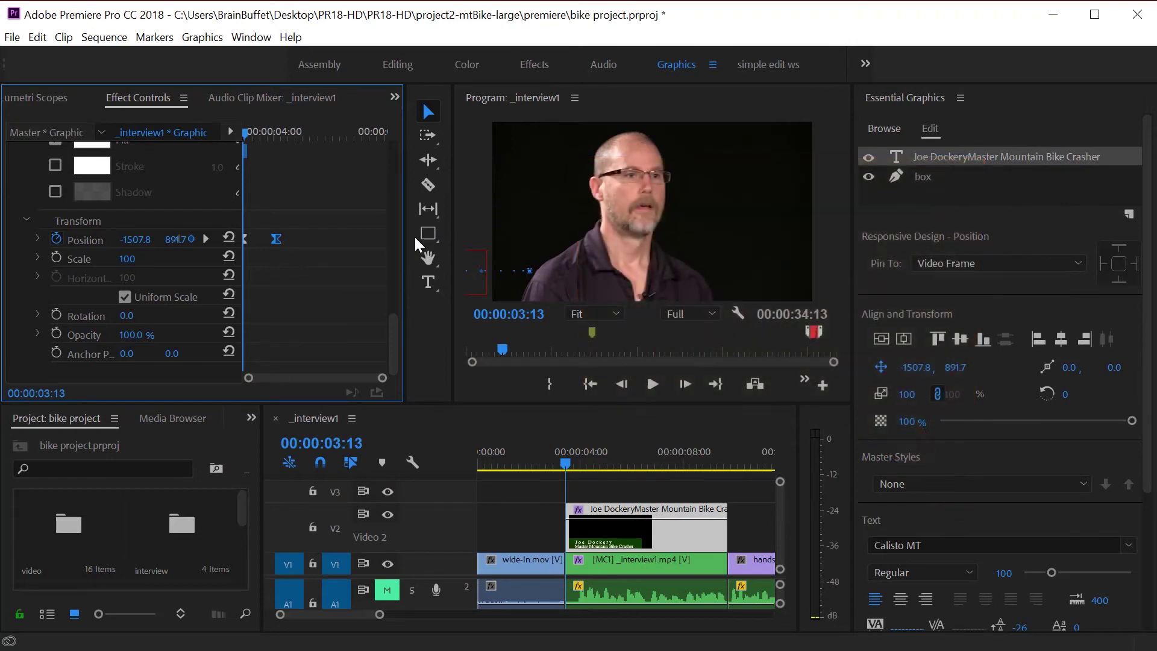
{"action": "left_click_drag", "start_coordinate": [594, 446], "coordinate": [603, 474]}
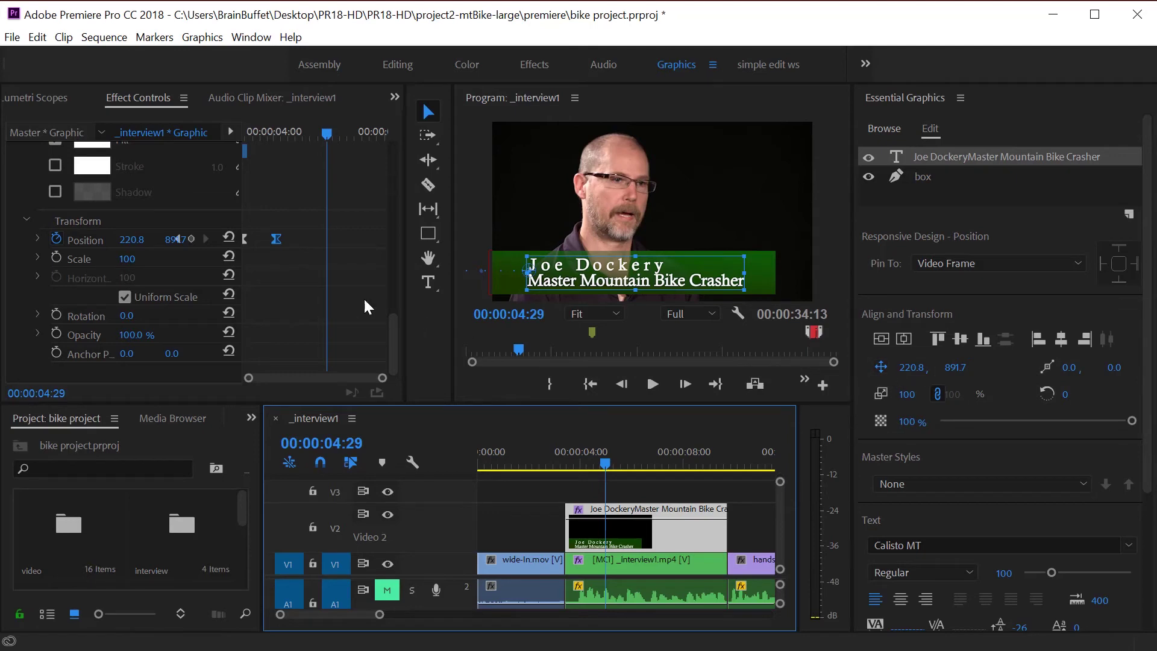
Delete the old Position keyframes by turning off the title's position animation.
{"action": "left_click", "coordinate": [303, 225]}
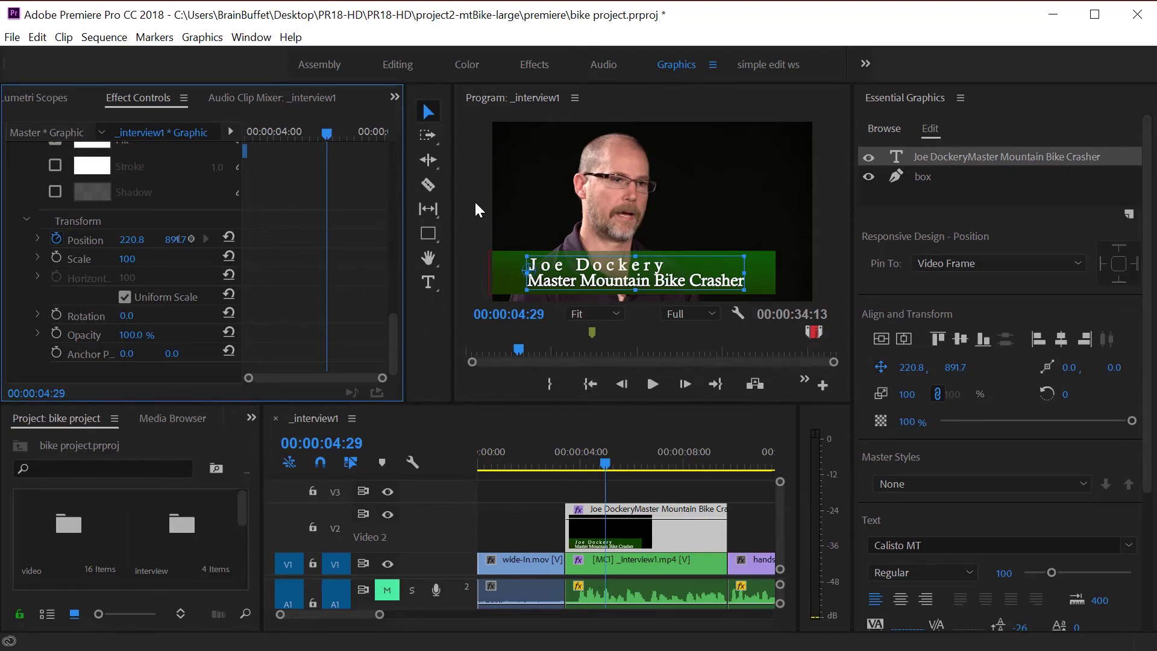
{"action": "left_click_drag", "start_coordinate": [326, 132], "coordinate": [281, 135]}
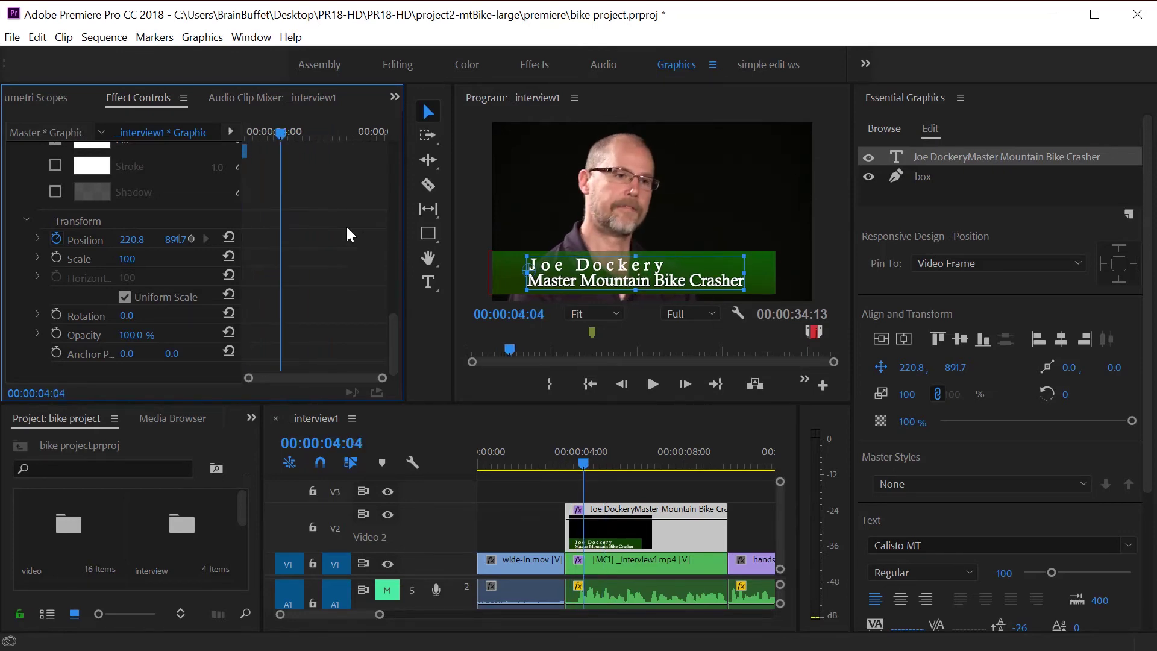
{"action": "left_click", "coordinate": [881, 366]}
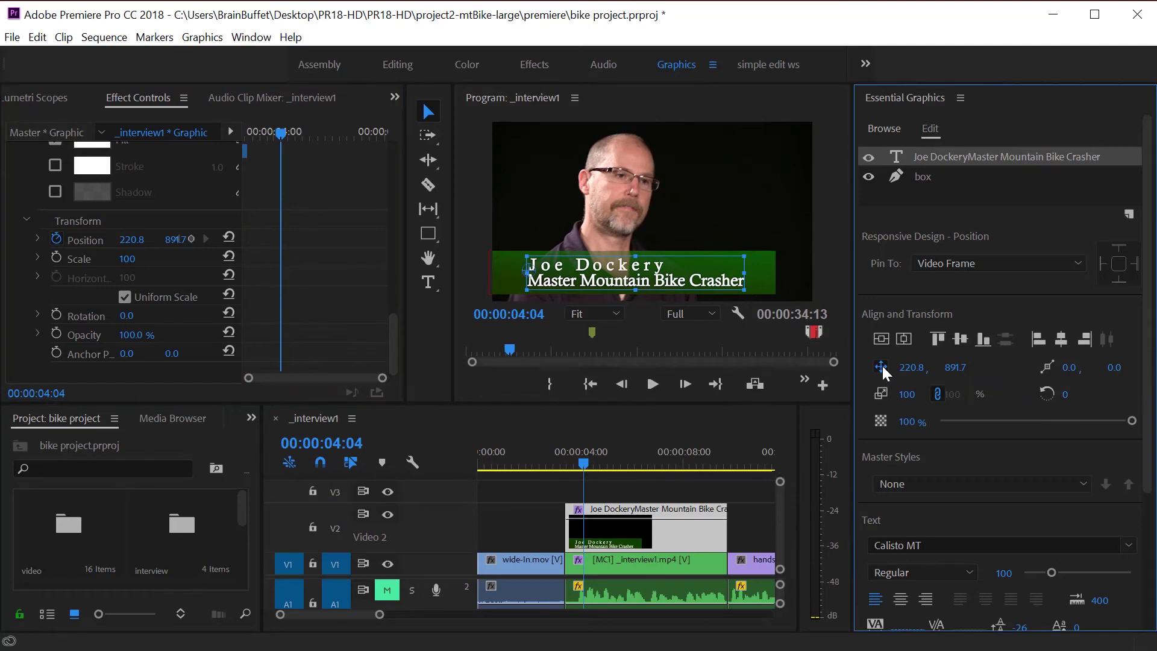
{"action": "left_click", "coordinate": [645, 359]}
Keyframe Position at 4:04, then at 3:13 move the title off-screen left to -1492.1, 869.8.
{"action": "left_click", "coordinate": [881, 366]}
{"action": "left_click_drag", "start_coordinate": [582, 462], "coordinate": [565, 462]}
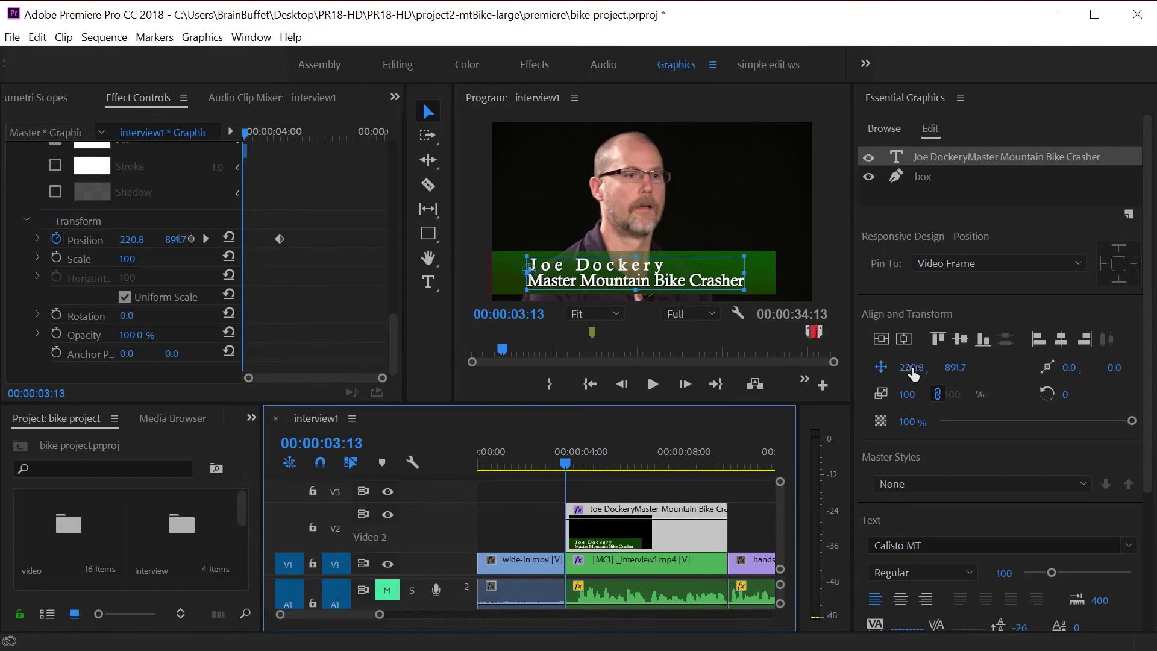
{"action": "left_click_drag", "start_coordinate": [912, 375], "coordinate": [892, 375]}
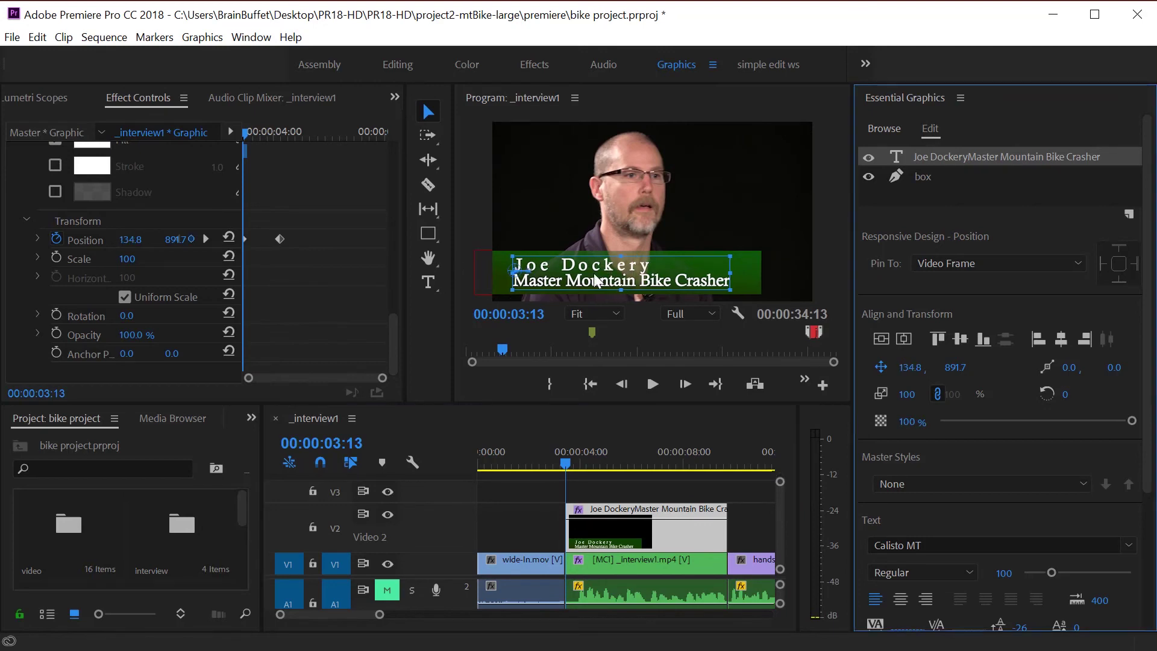
{"action": "left_click_drag", "start_coordinate": [595, 281], "coordinate": [328, 273]}
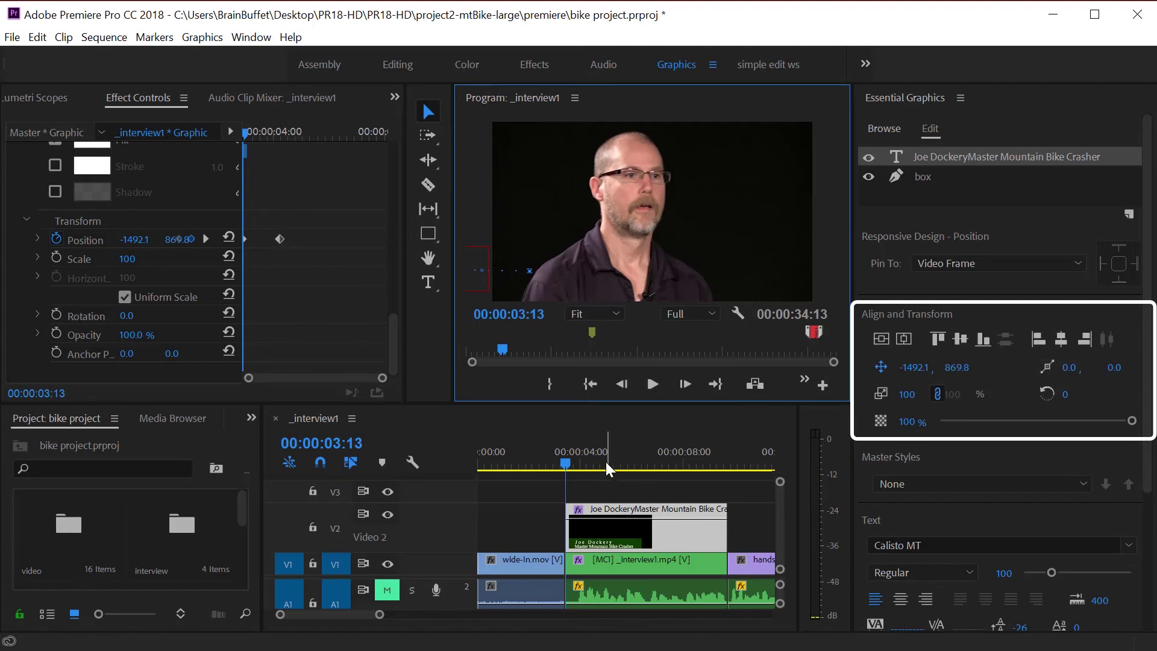
{"action": "key", "text": "space"}
{"action": "key", "text": "space"}
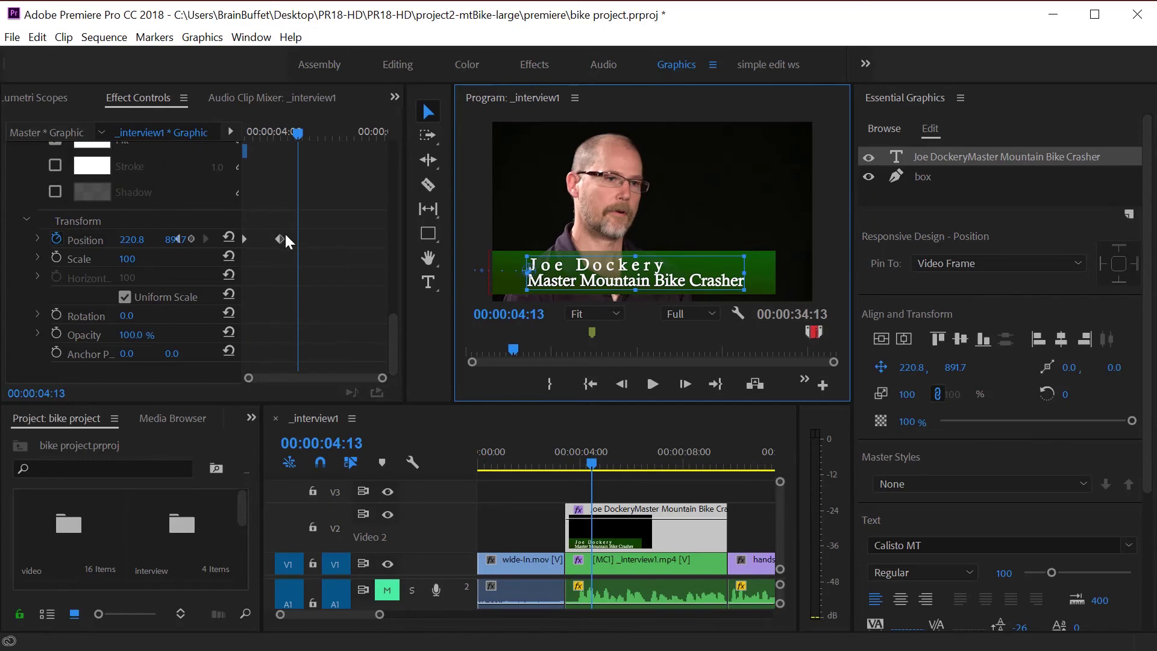
Open Lumetri Scopes and display the clip's Text > Transform: Position keyframes on V2.
{"action": "left_click", "coordinate": [52, 98]}
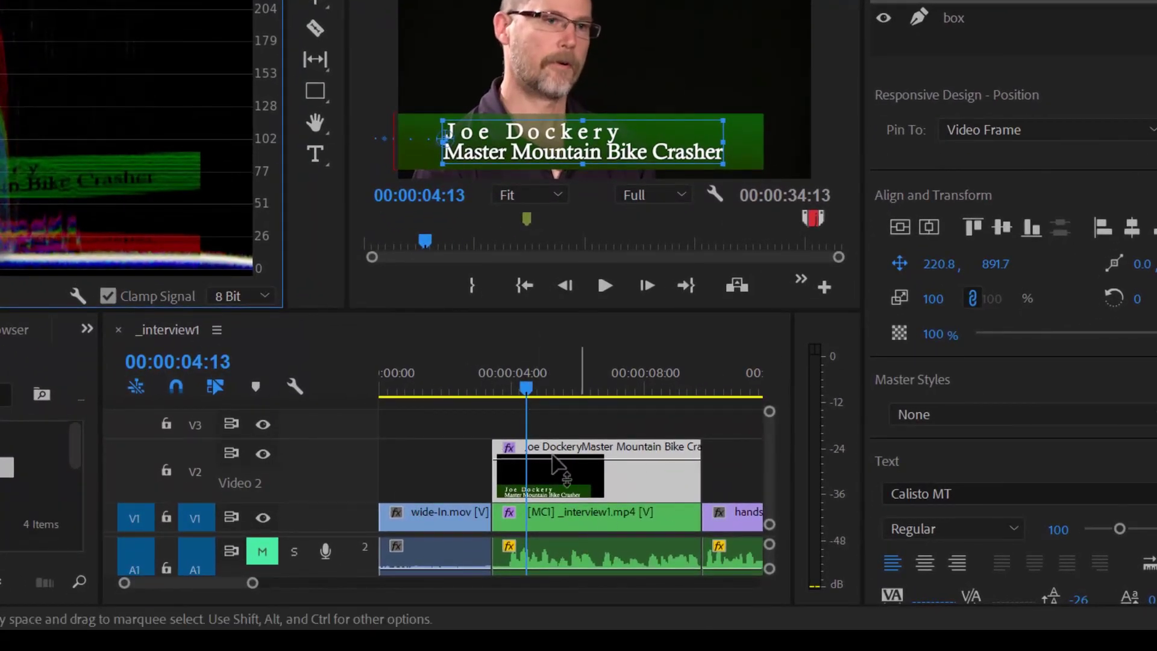
{"action": "left_click", "coordinate": [510, 447]}
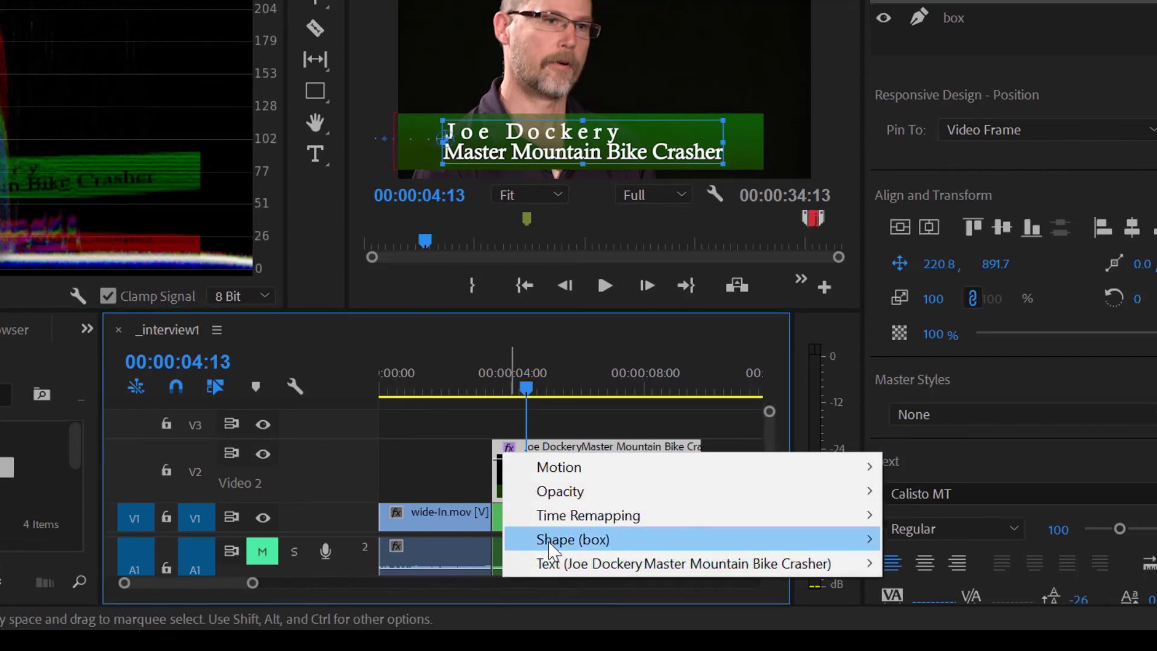
{"action": "mouse_move", "coordinate": [554, 566]}
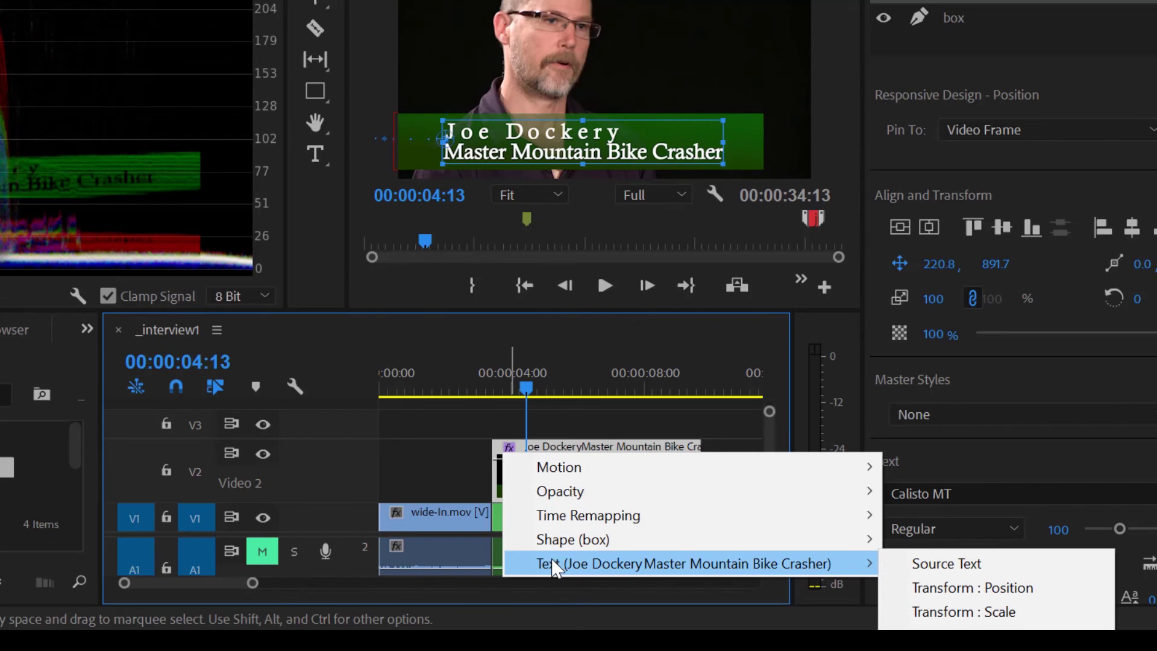
{"action": "left_click", "coordinate": [983, 594]}
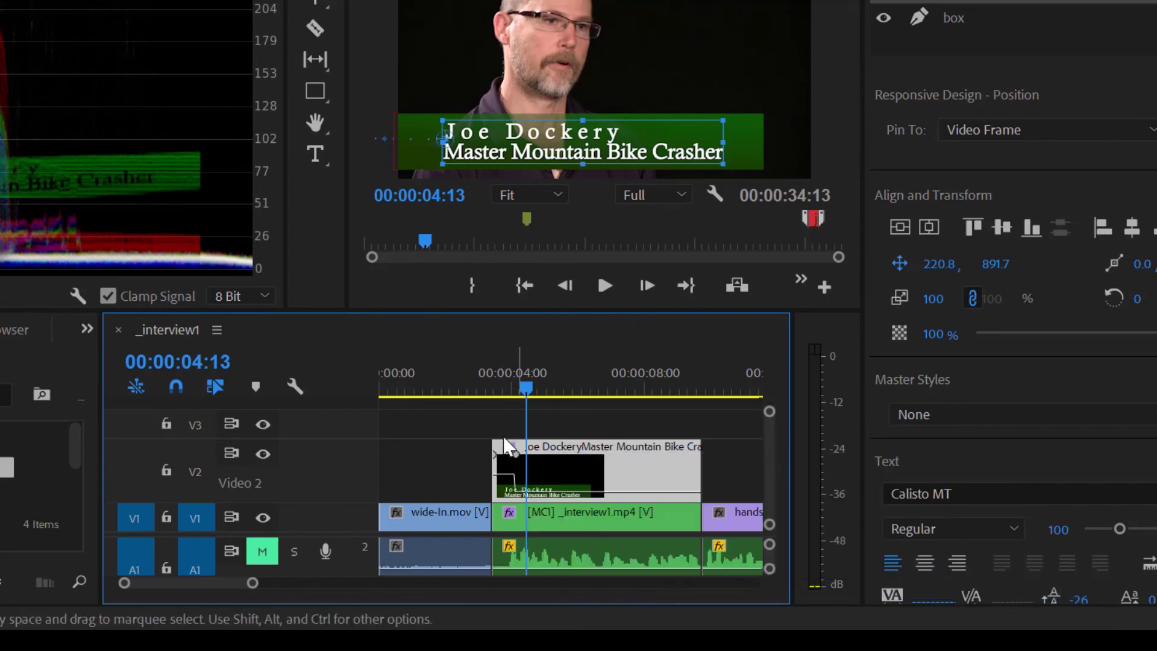
Zoom into the timeline and drag the landing keyframe so the line curves smoothly into it.
{"action": "key", "text": "="}
{"action": "key", "text": "="}
{"action": "key", "text": "="}
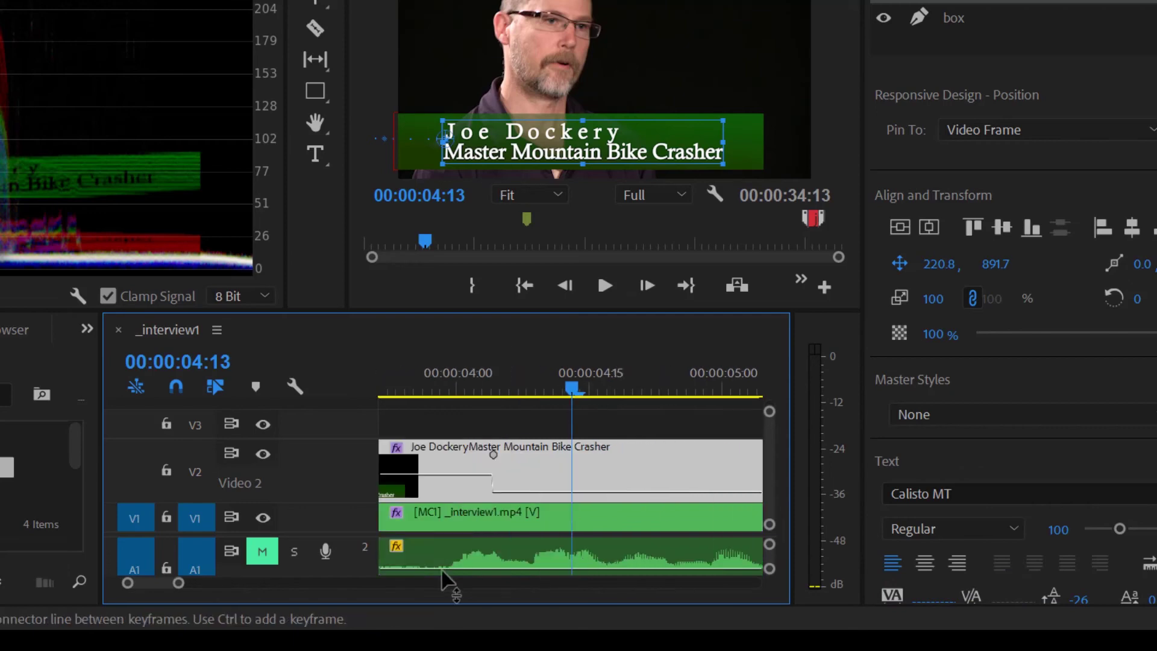
{"action": "left_click_drag", "start_coordinate": [165, 580], "coordinate": [161, 581]}
{"action": "scroll", "coordinate": [483, 449], "scroll_direction": "down", "scroll_amount": 2}
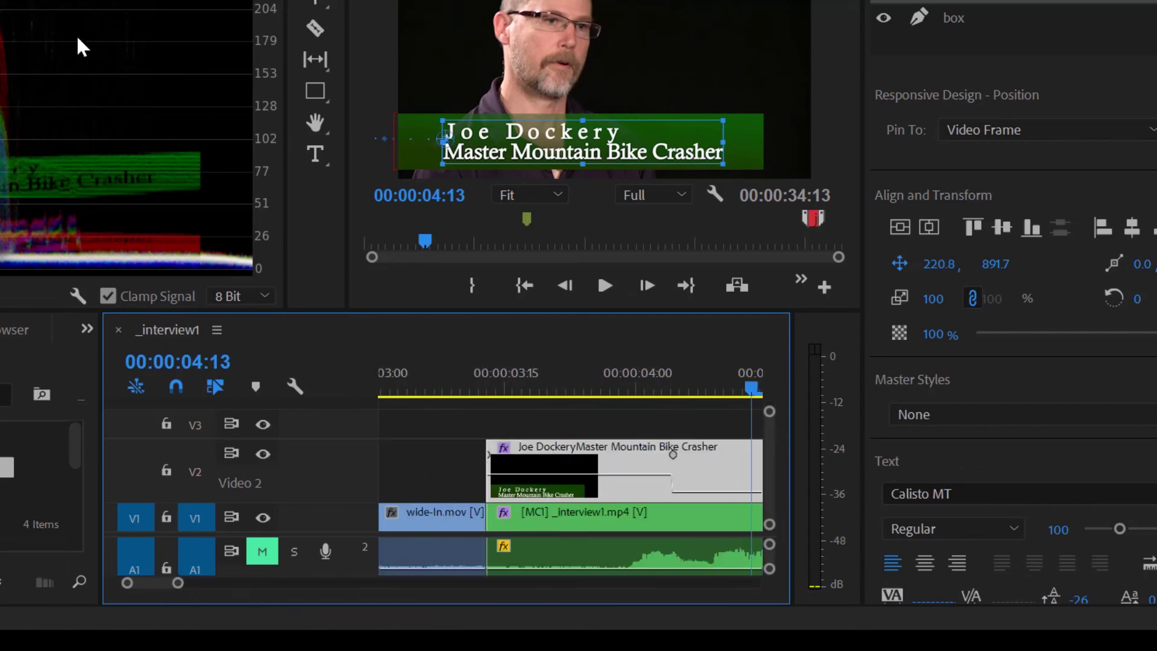
{"action": "left_click", "coordinate": [675, 474]}
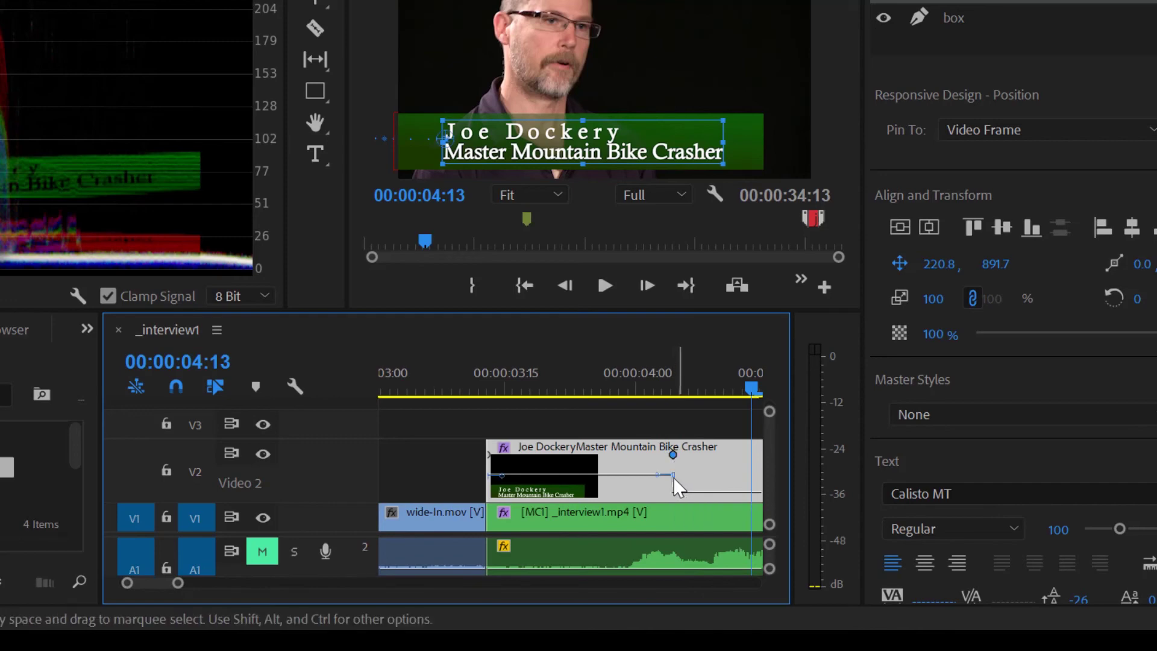
{"action": "left_click_drag", "start_coordinate": [675, 476], "coordinate": [652, 498]}
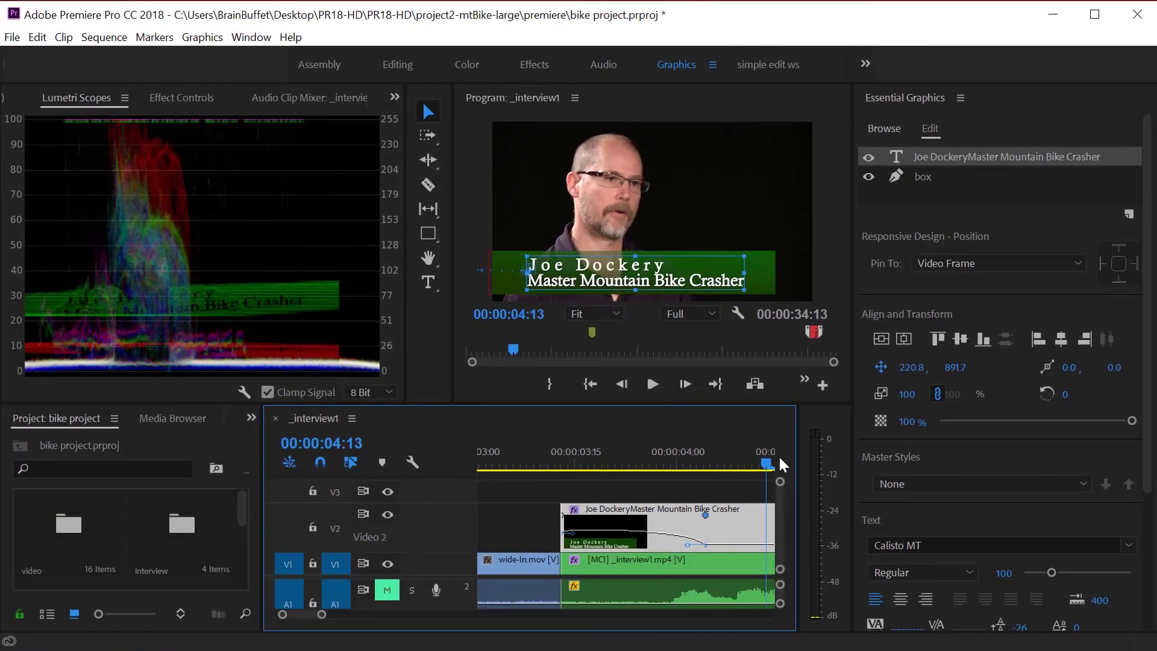
Move to 00:00:03:09 and bring back Effect Controls, showing Position -1492.1, 869.8.
{"action": "left_click_drag", "start_coordinate": [766, 465], "coordinate": [550, 462]}
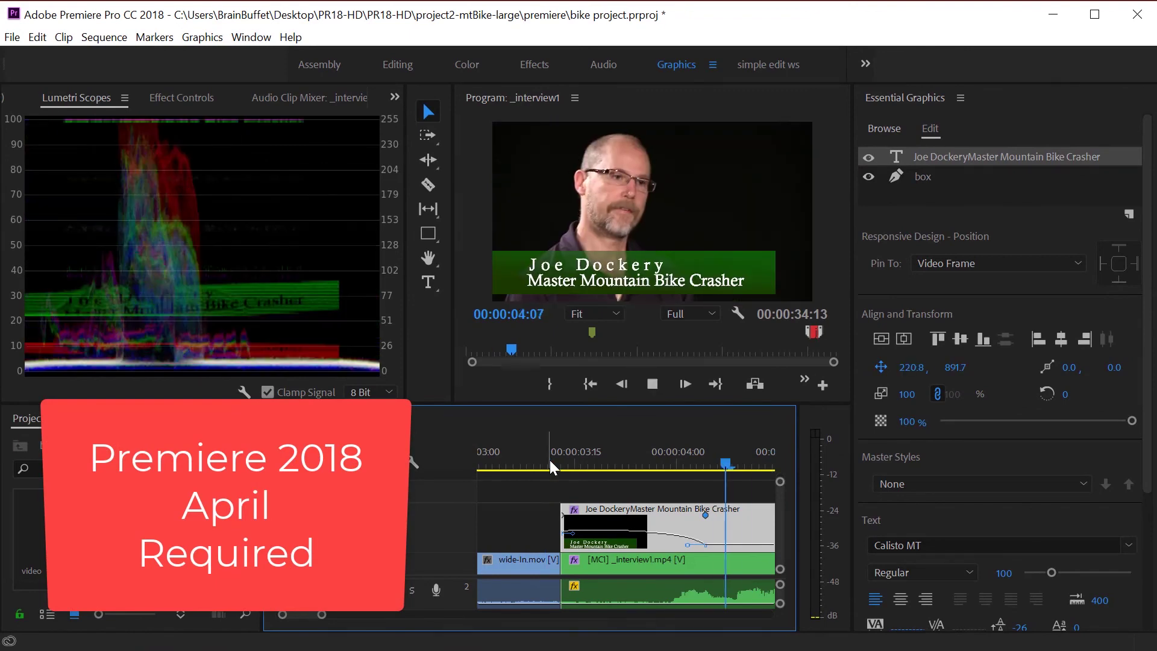
{"action": "scroll", "coordinate": [598, 457], "scroll_direction": "down", "scroll_amount": 3}
{"action": "left_click_drag", "start_coordinate": [544, 465], "coordinate": [422, 460]}
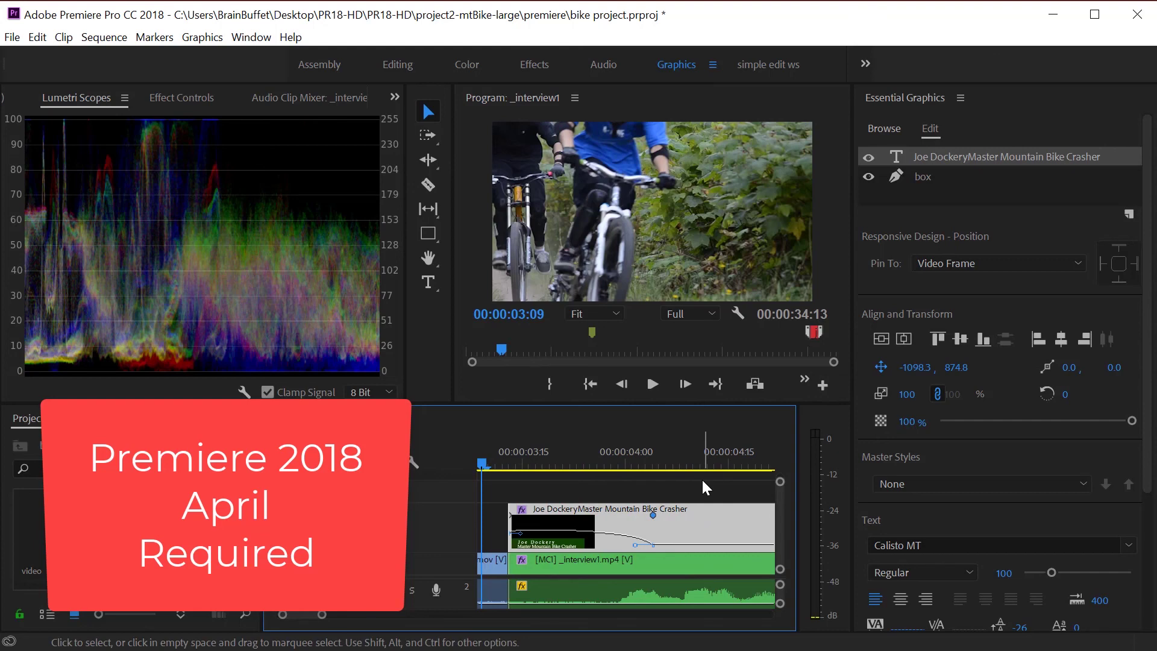
{"action": "left_click", "coordinate": [192, 97]}
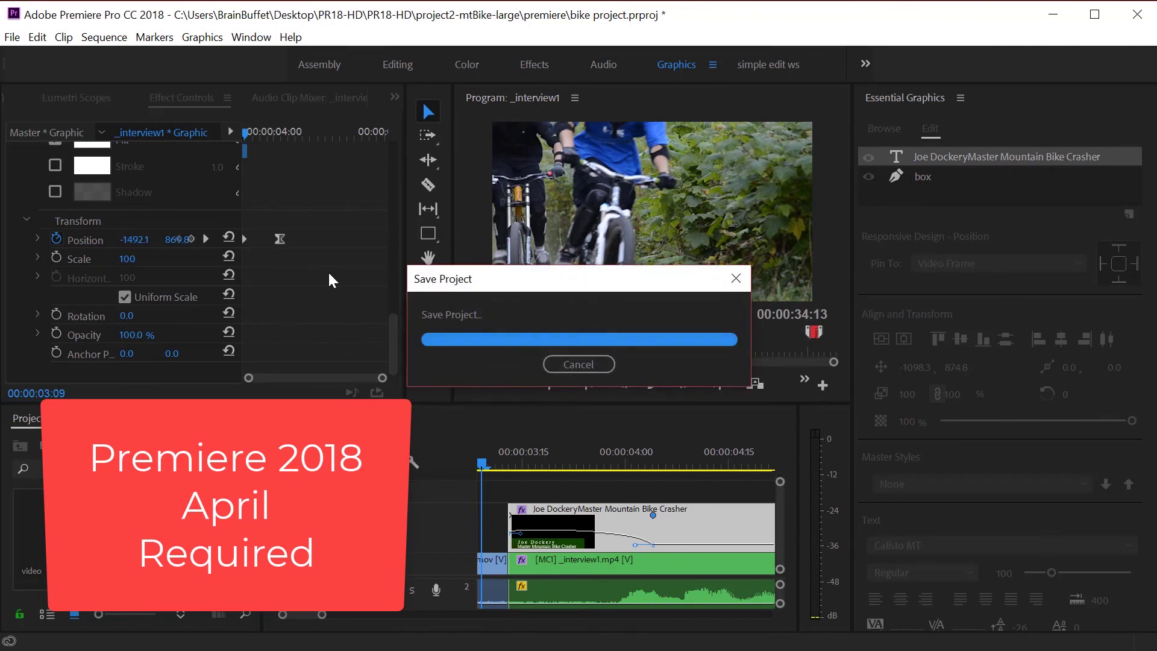
{"action": "scroll", "coordinate": [328, 270], "scroll_direction": "up", "scroll_amount": 4}
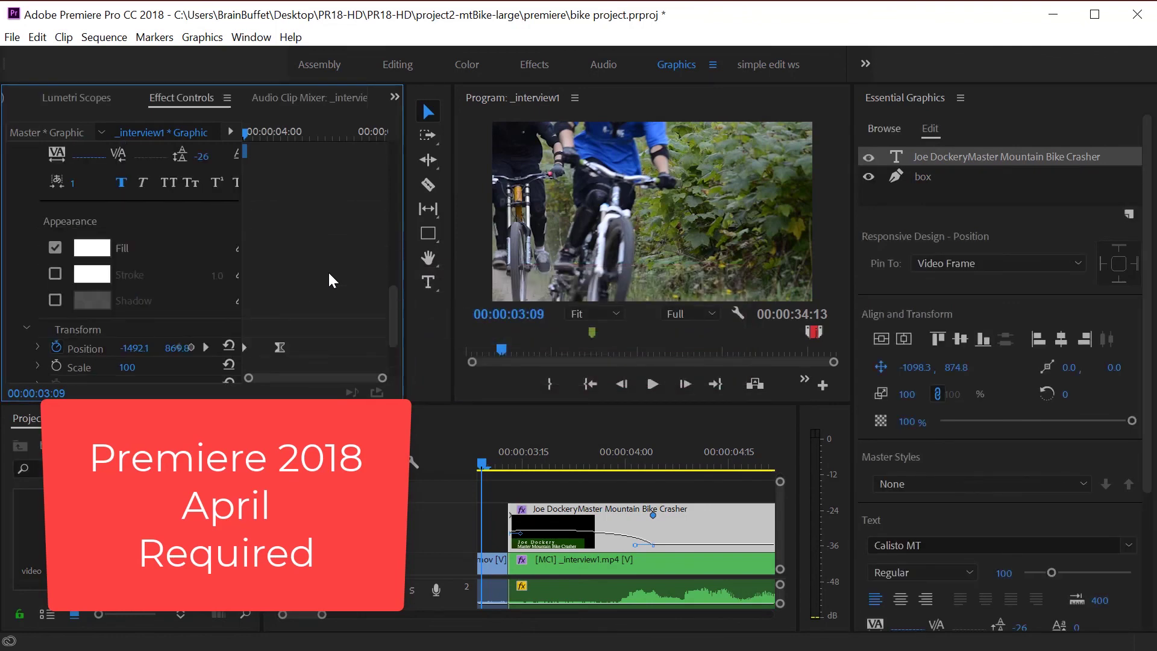